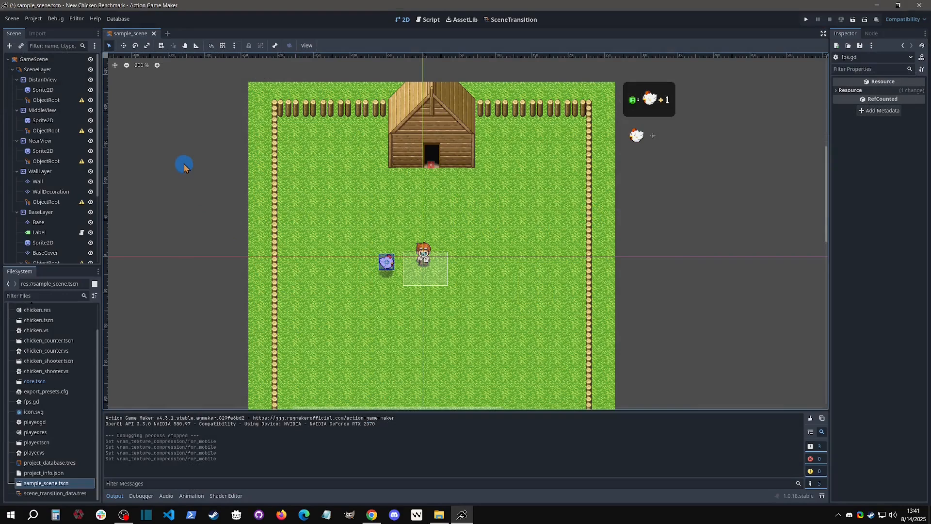
# Add a Web preset to the project's export presets.
pyautogui.click(33, 20)
pyautogui.click(54, 60)
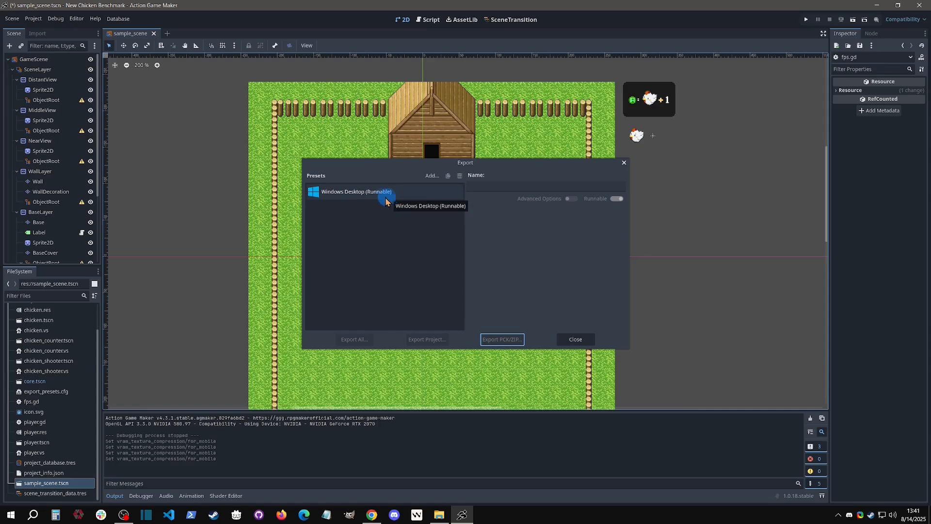
pyautogui.click(431, 176)
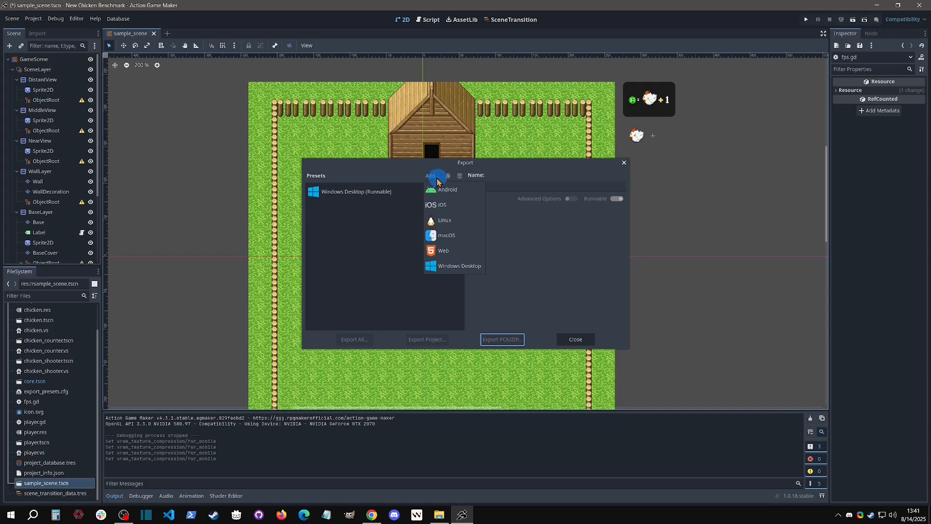
pyautogui.click(459, 251)
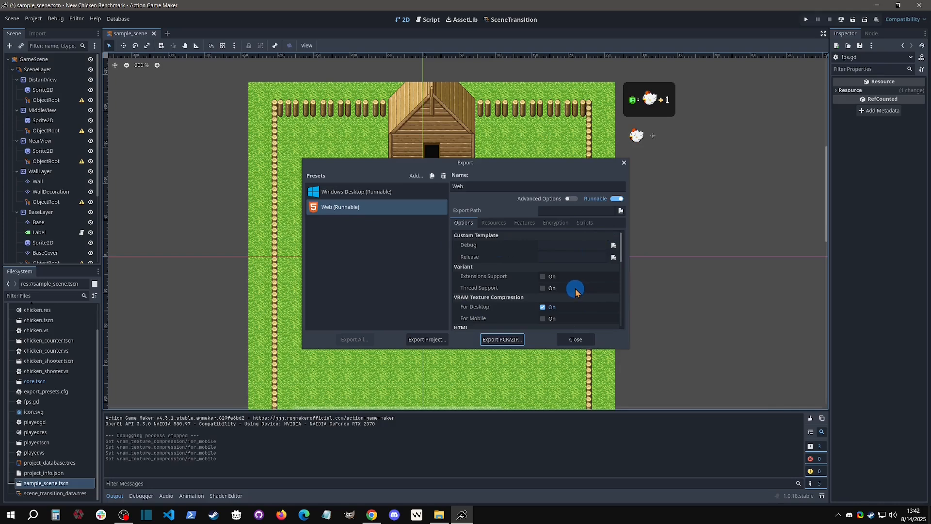
# Examine the Web preset's encryption, variant, texture compression and HTML settings, including the choices for Canvas Resize Policy.
pyautogui.click(552, 224)
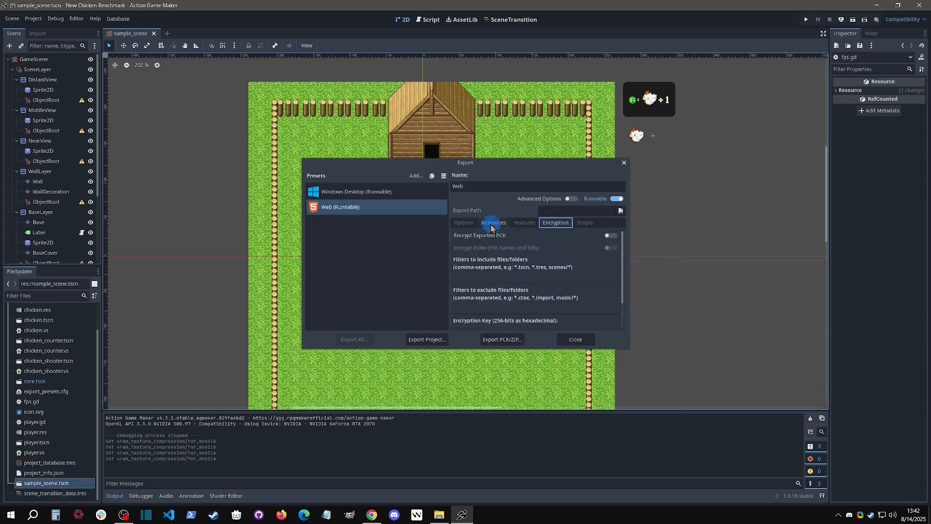
pyautogui.click(464, 223)
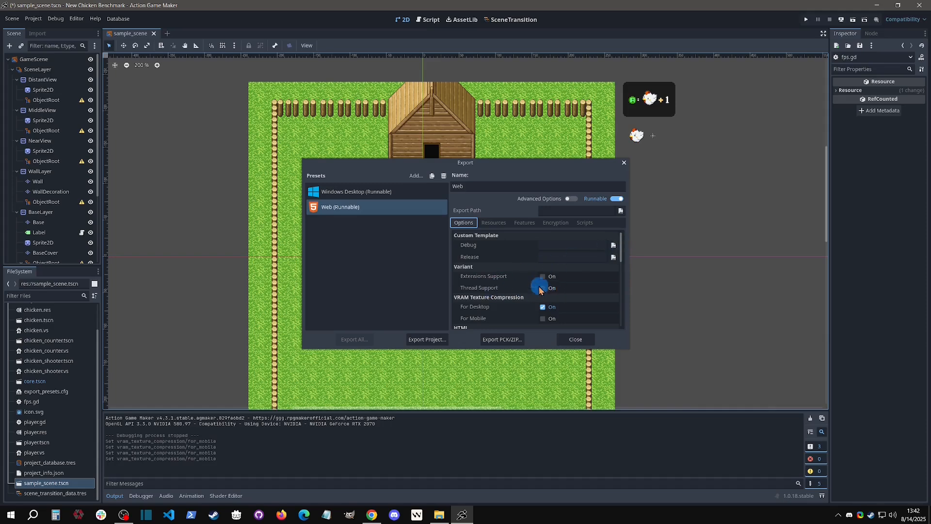
pyautogui.moveTo(621, 240); pyautogui.dragTo(618, 255)
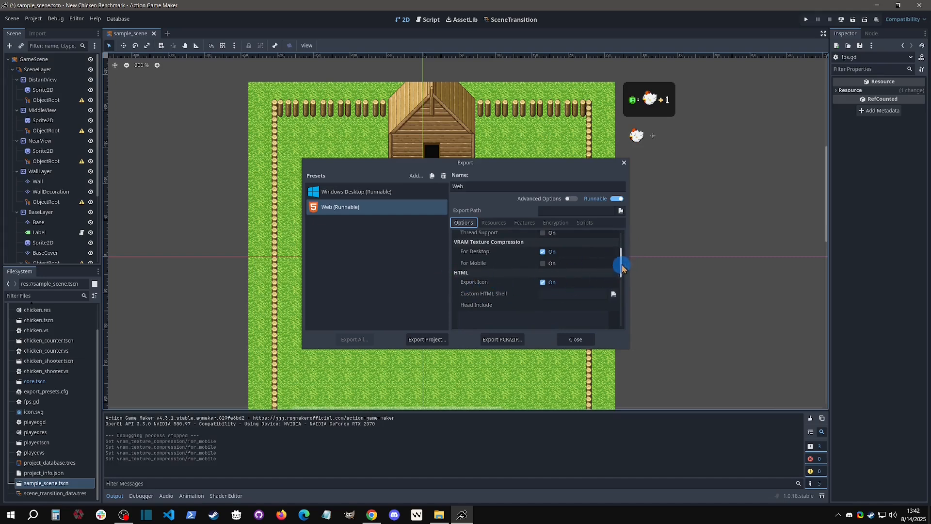
pyautogui.moveTo(620, 257); pyautogui.dragTo(512, 281)
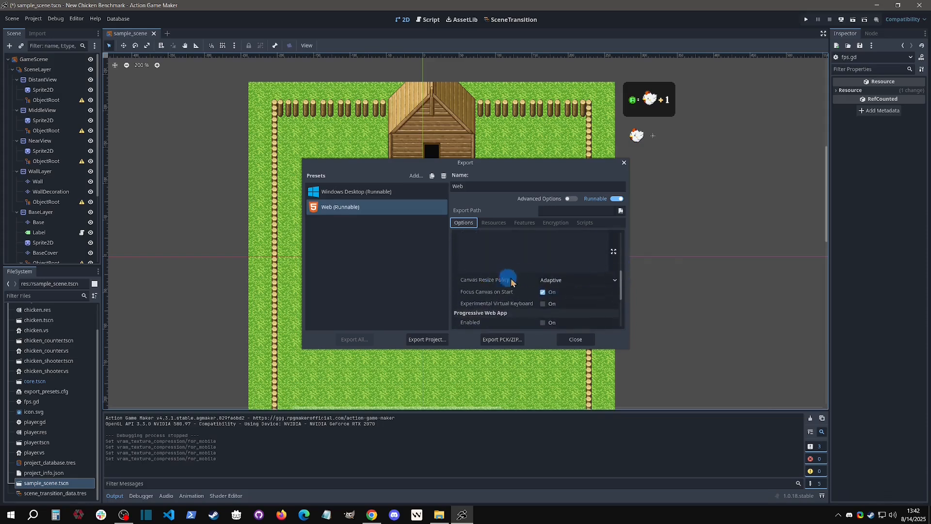
pyautogui.click(580, 283)
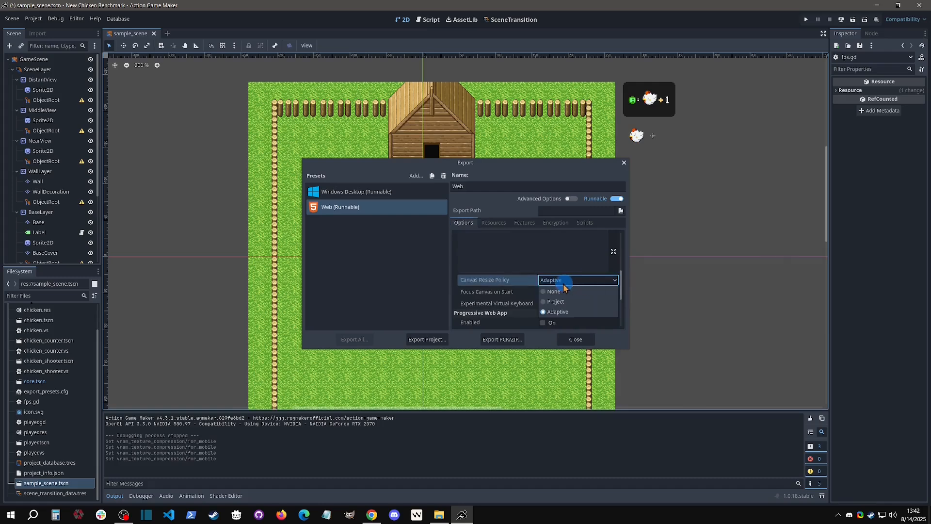
pyautogui.click(575, 311)
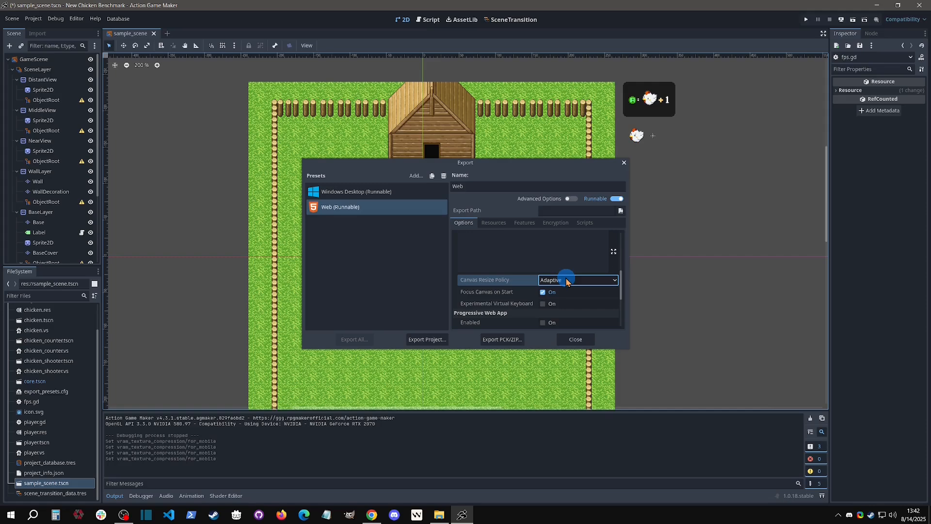
pyautogui.click(566, 280)
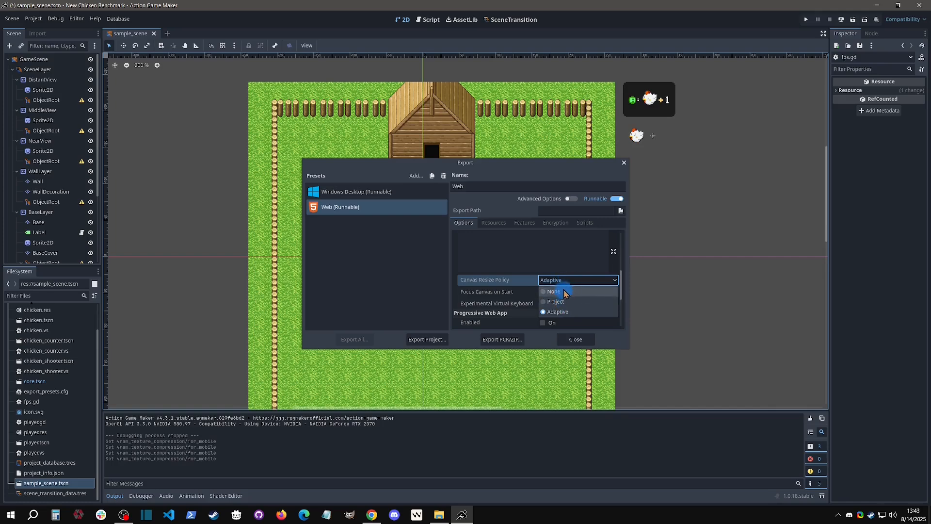
pyautogui.click(565, 282)
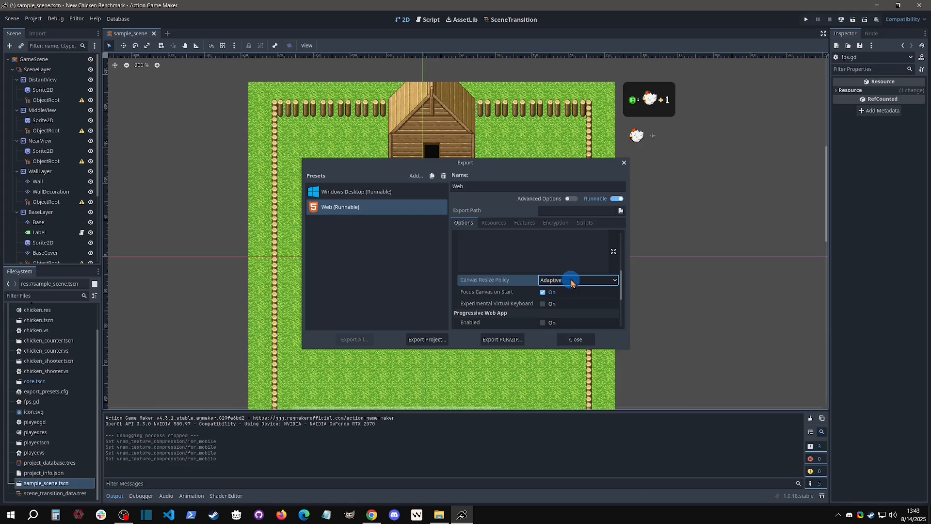
# Try the Project setting for the Web preset's Canvas Resize Policy and return it to Adaptive.
pyautogui.click(572, 280)
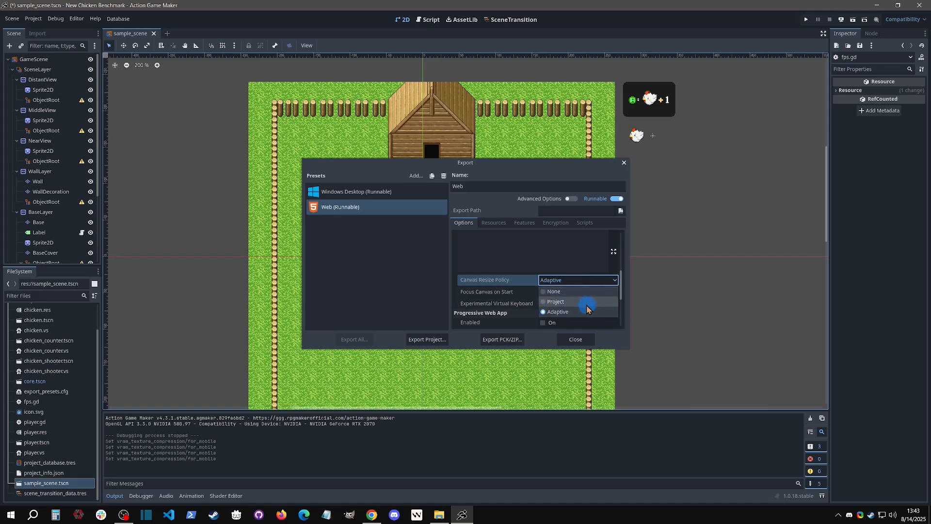
pyautogui.click(580, 302)
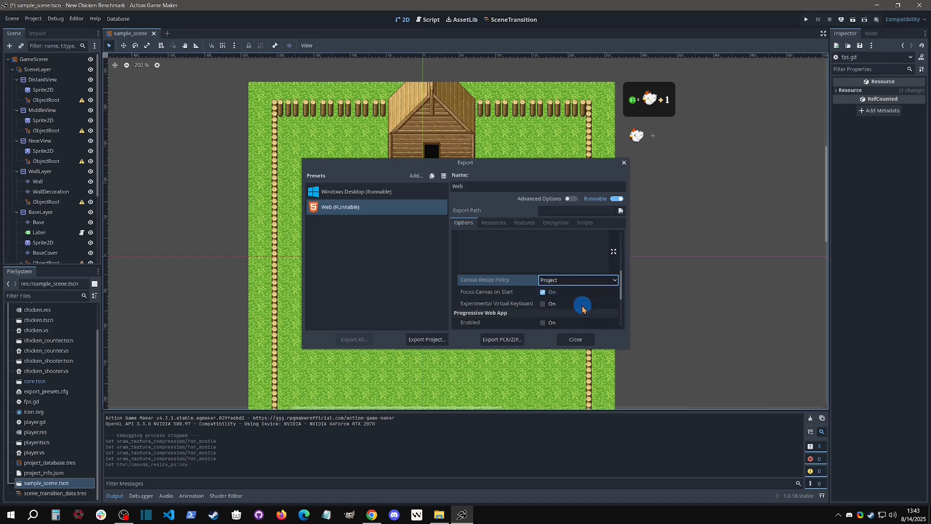
pyautogui.click(570, 283)
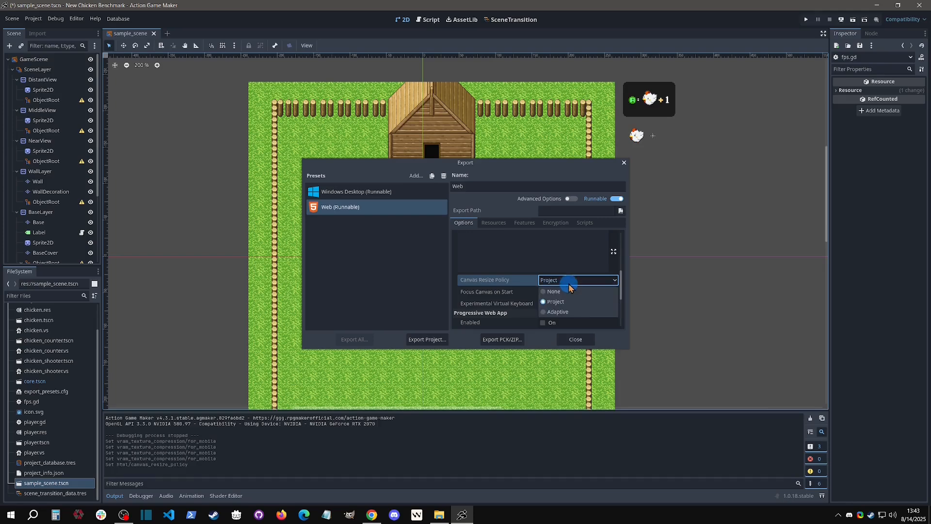
pyautogui.click(565, 312)
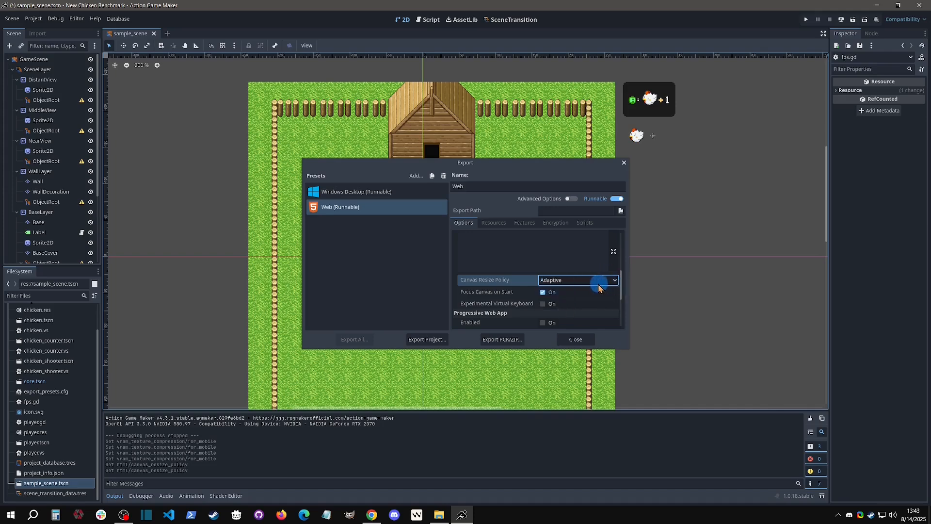
# Examine the Web preset's Progressive Web App settings, including the Display and Orientation choices, and revisit its encryption settings.
pyautogui.moveTo(624, 284); pyautogui.dragTo(623, 316)
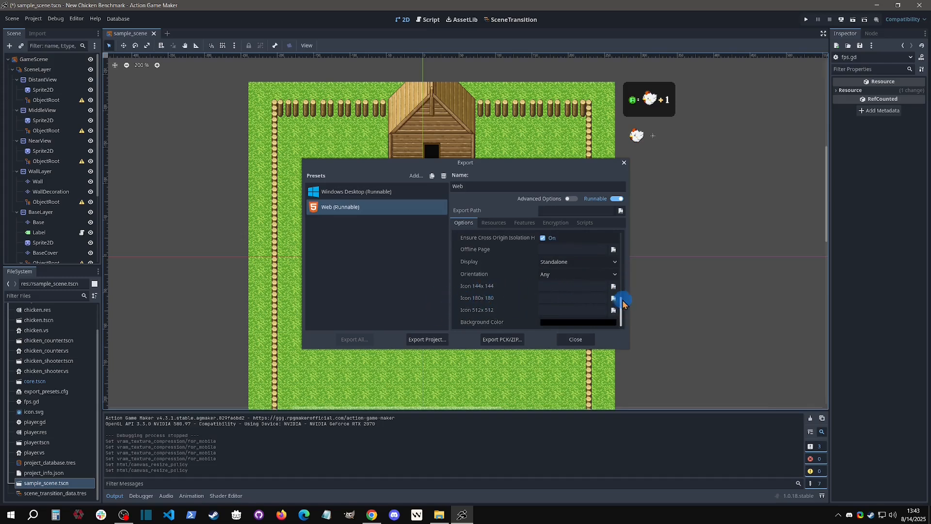
pyautogui.moveTo(621, 305); pyautogui.dragTo(620, 290)
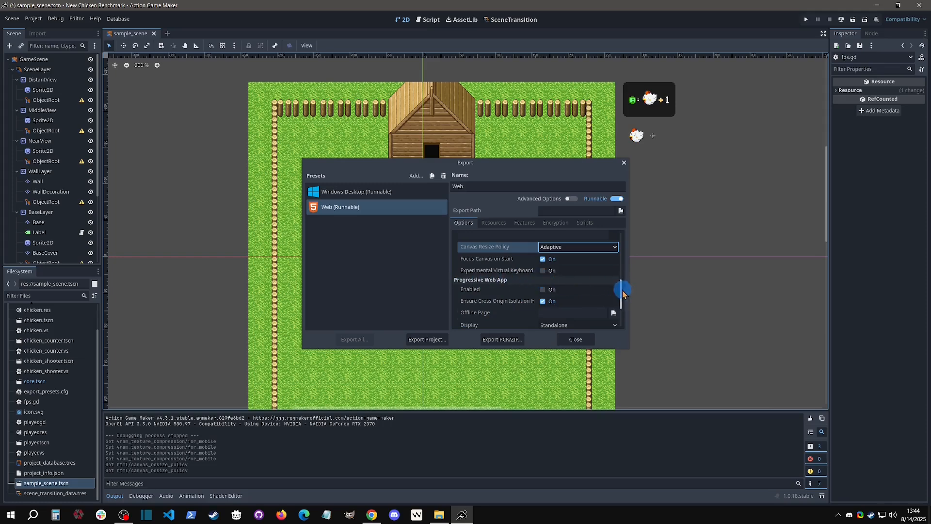
pyautogui.moveTo(622, 290); pyautogui.dragTo(622, 310)
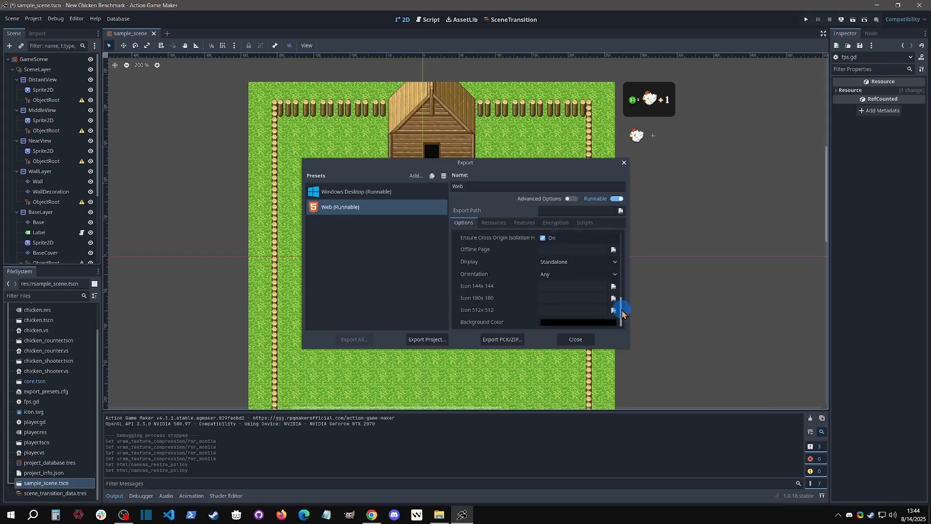
pyautogui.click(563, 265)
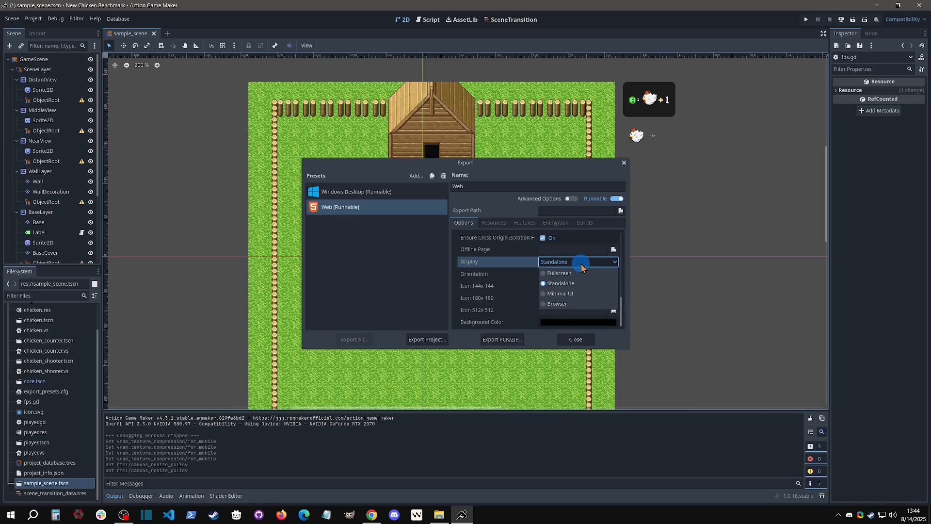
pyautogui.click(580, 263)
pyautogui.click(575, 274)
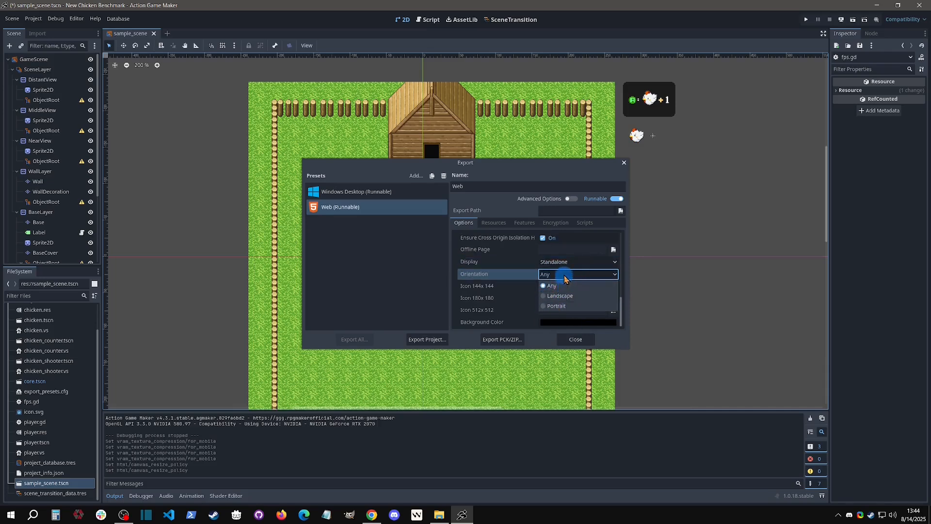
pyautogui.click(564, 276)
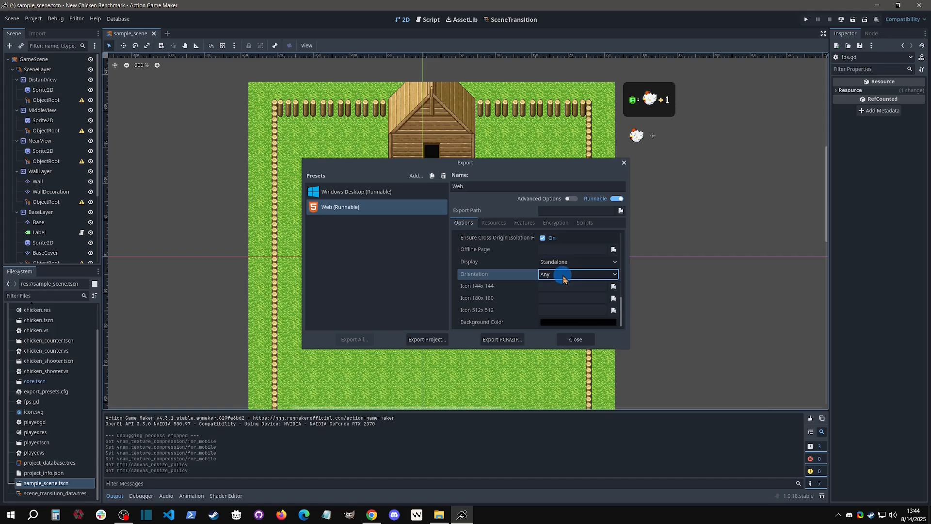
pyautogui.click(562, 223)
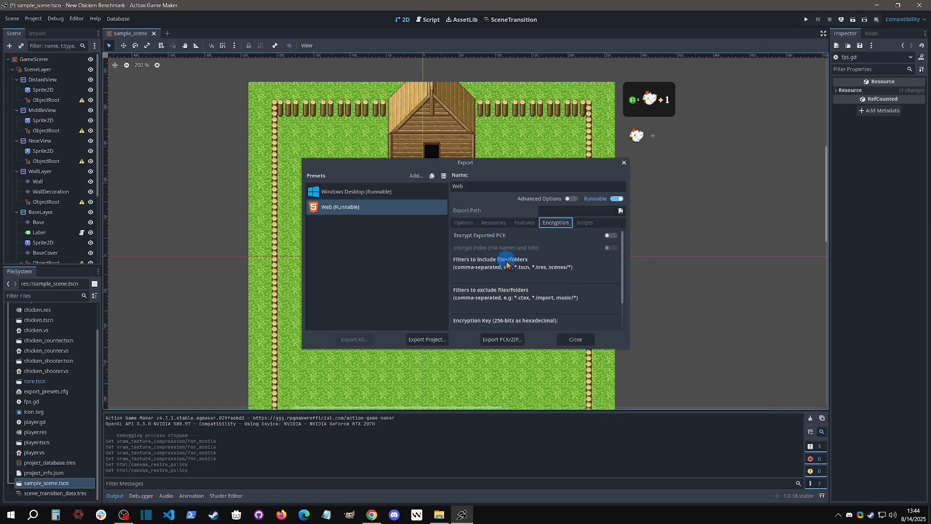
pyautogui.click(463, 223)
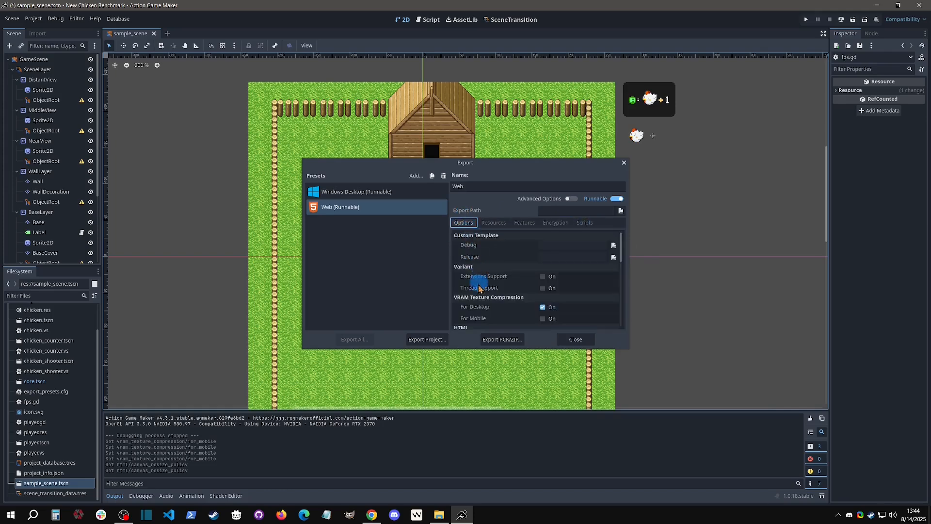
# Start exporting the project with the Web preset and create a destination folder named AGMAker inside Documents/Output.
pyautogui.click(427, 340)
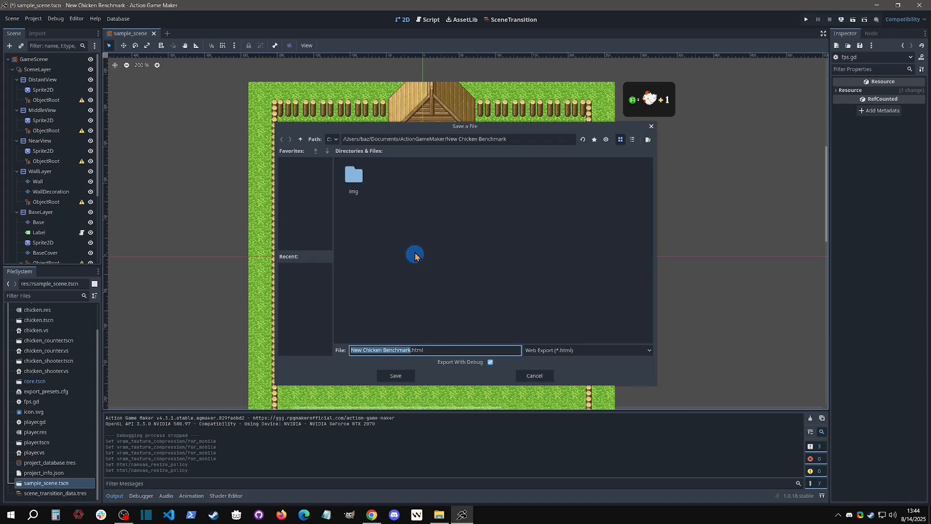
pyautogui.click(300, 140)
pyautogui.click(300, 139)
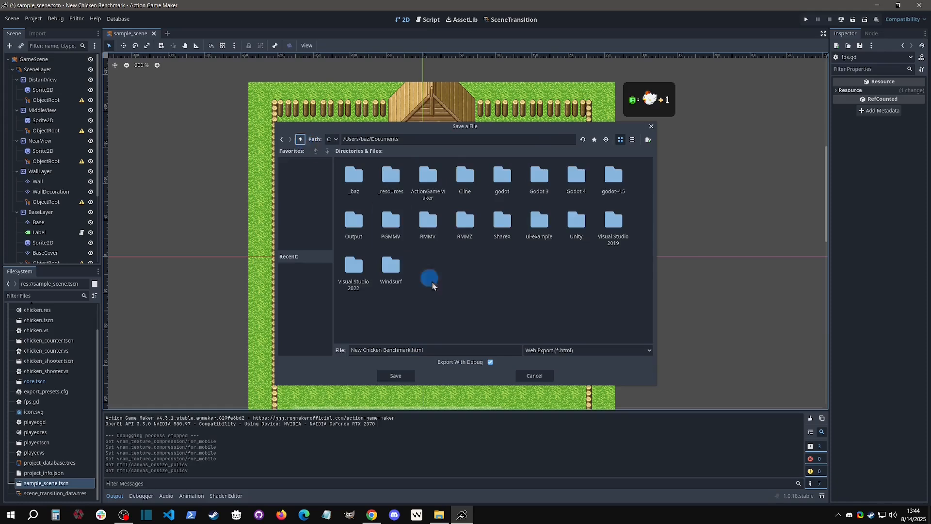
pyautogui.rightClick(443, 282)
pyautogui.click(345, 232)
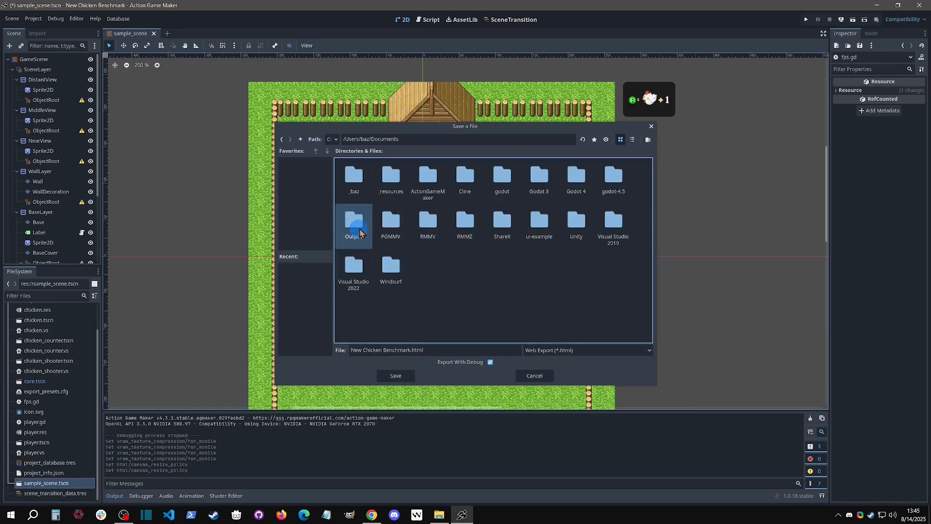
pyautogui.doubleClick(347, 226)
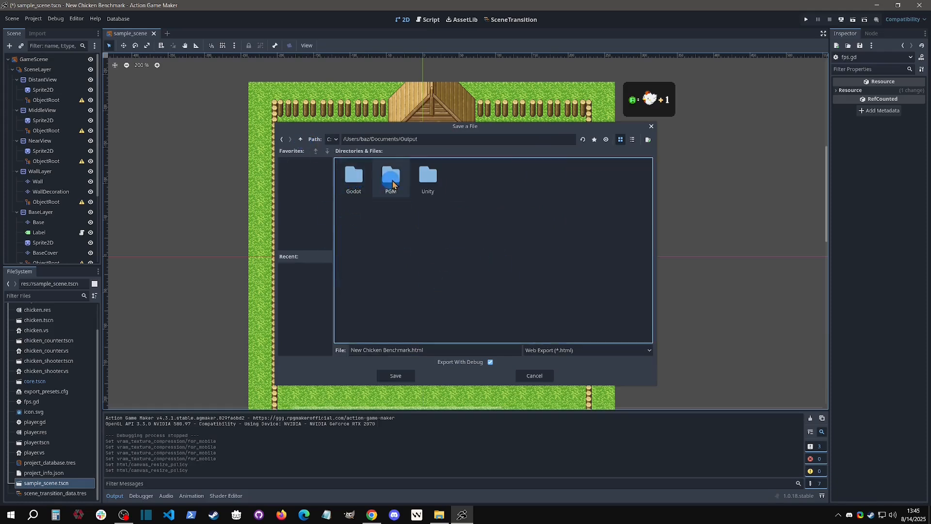
pyautogui.click(647, 140)
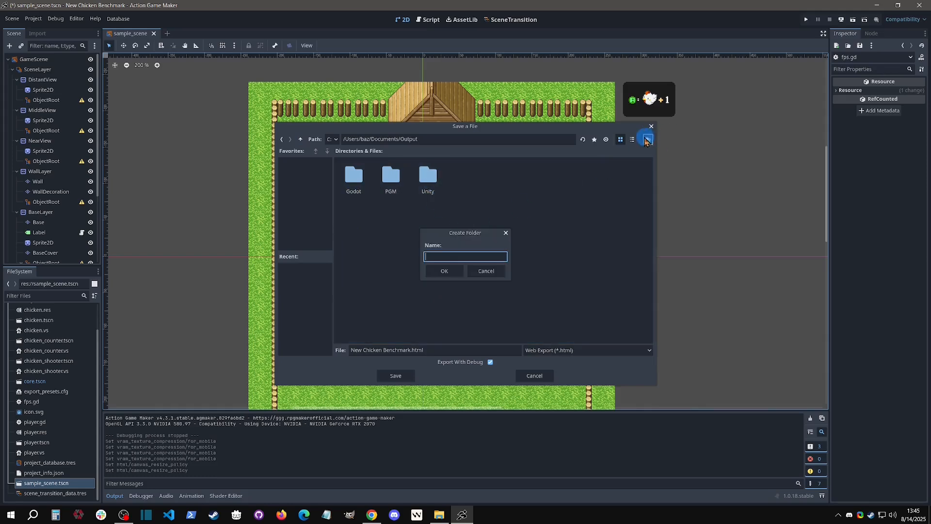
pyautogui.write('AGMAker')
pyautogui.press('Return')
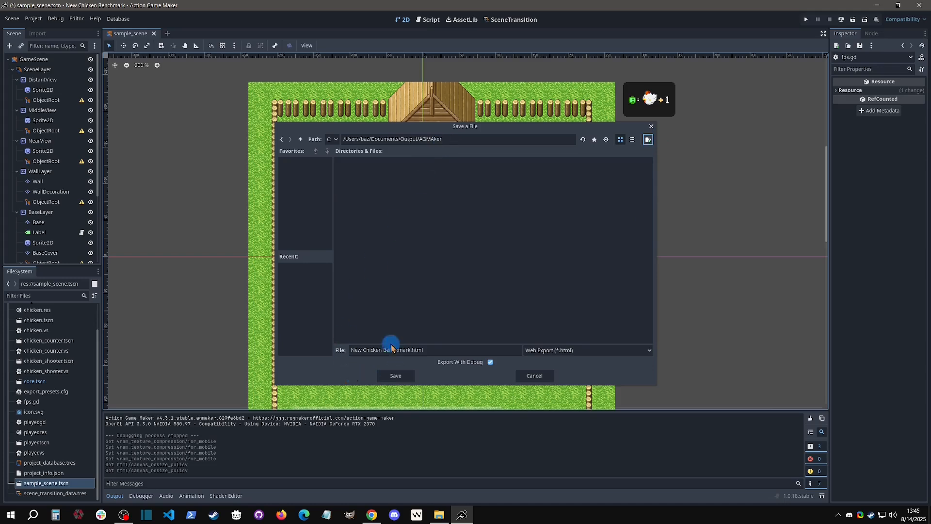
# Export the web build as index.html with Export With Debug turned off, and close the export settings.
pyautogui.moveTo(412, 350); pyautogui.dragTo(345, 349)
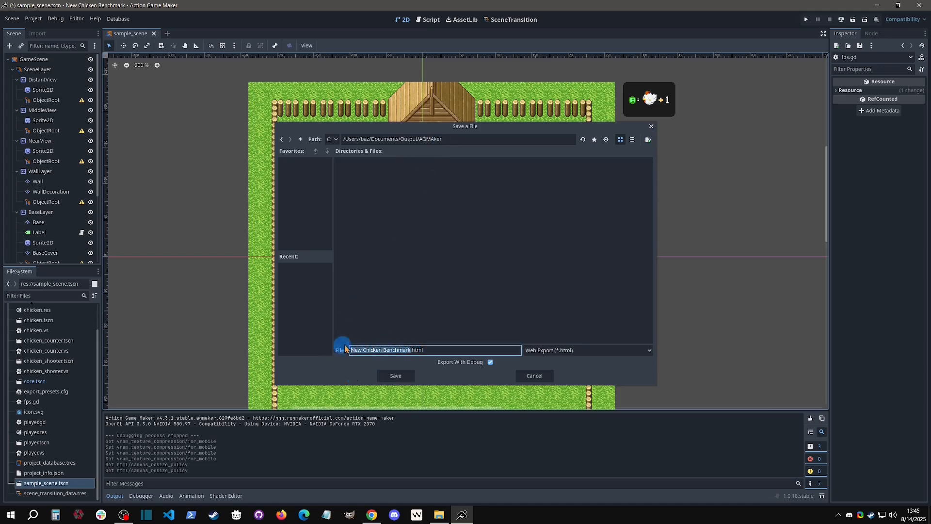
pyautogui.write('index')
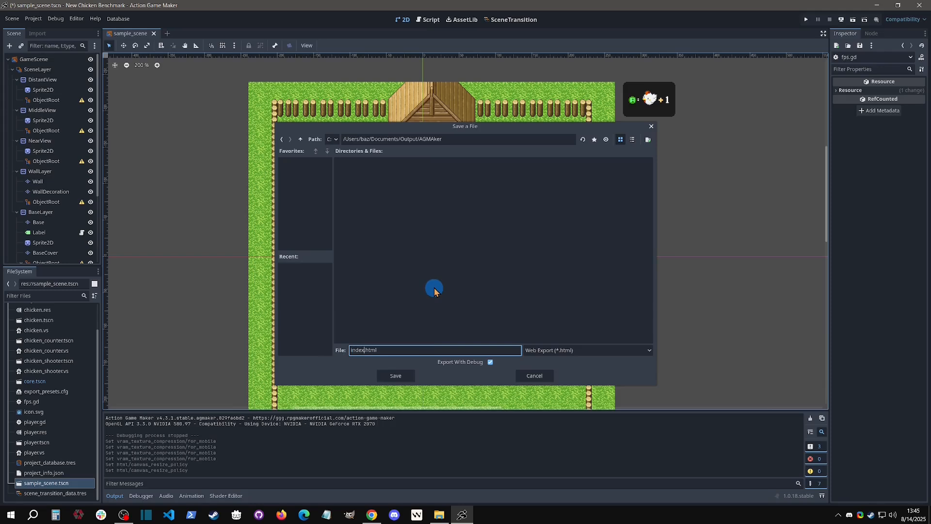
pyautogui.click(489, 364)
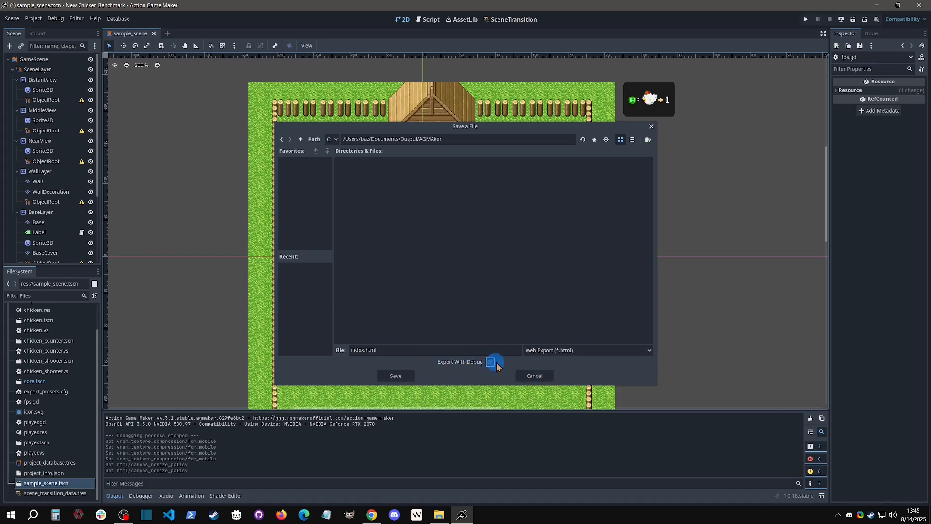
pyautogui.click(397, 376)
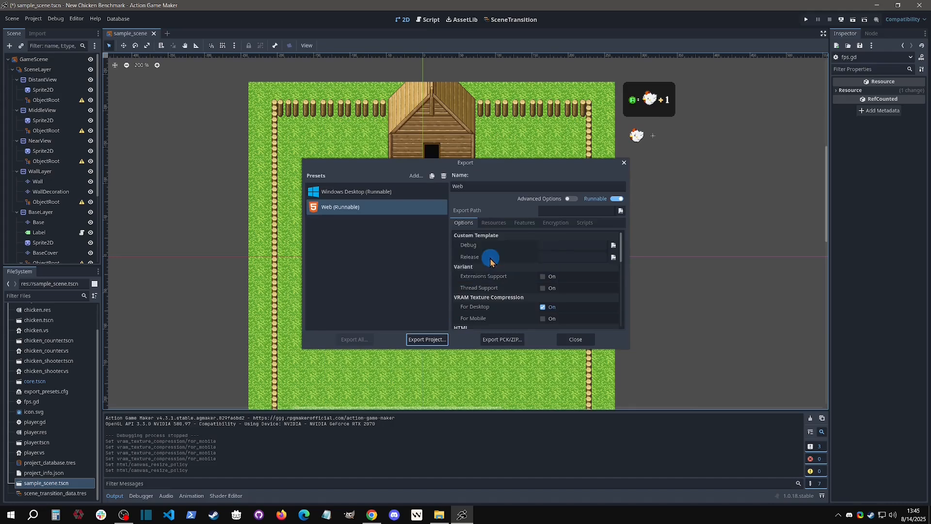
pyautogui.moveTo(482, 290)
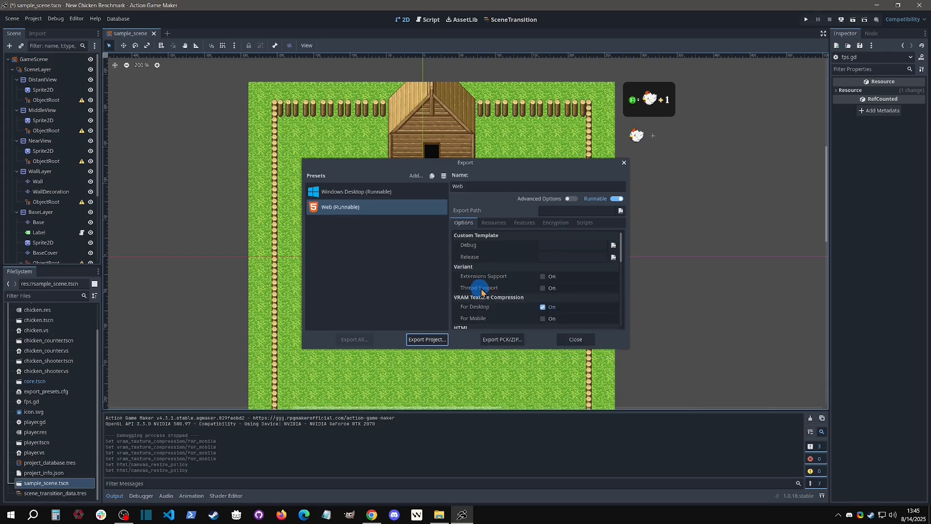
pyautogui.click(570, 342)
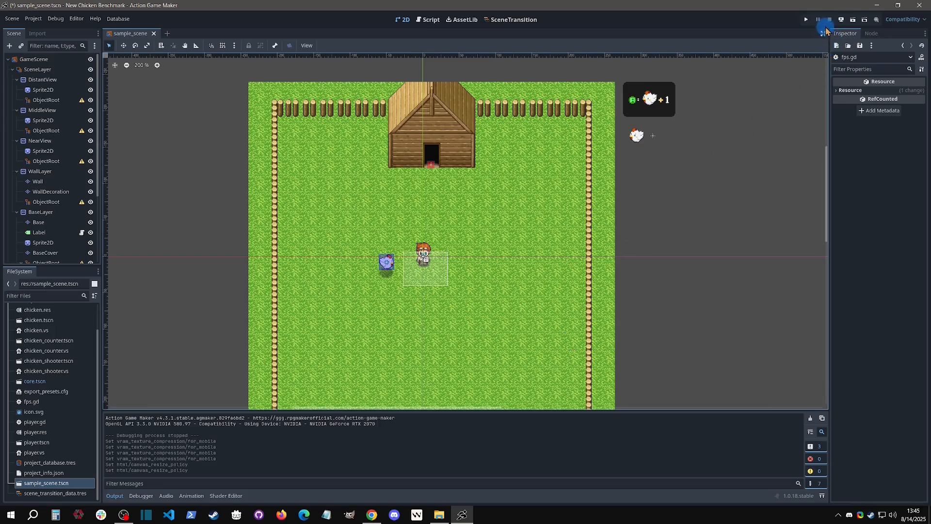
# Test the project's web version by running it in the browser through Remote Debug.
pyautogui.click(843, 21)
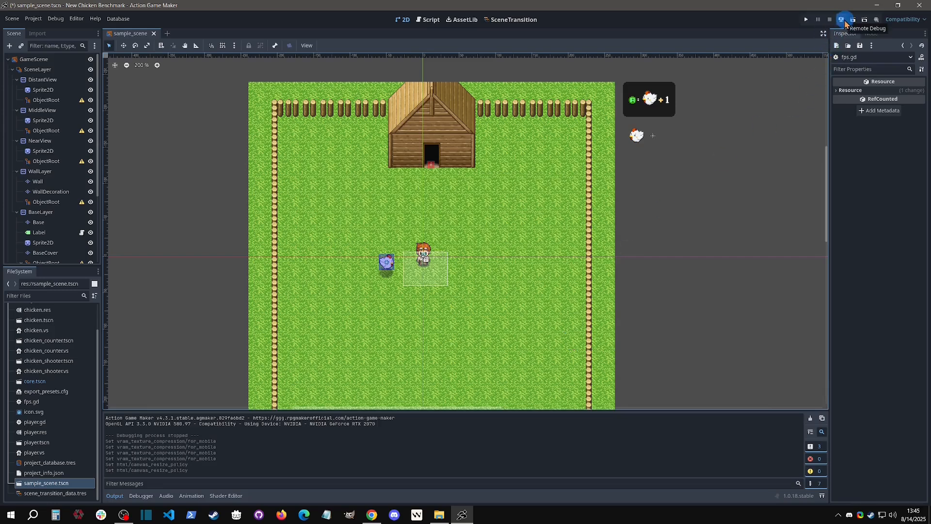
pyautogui.click(842, 20)
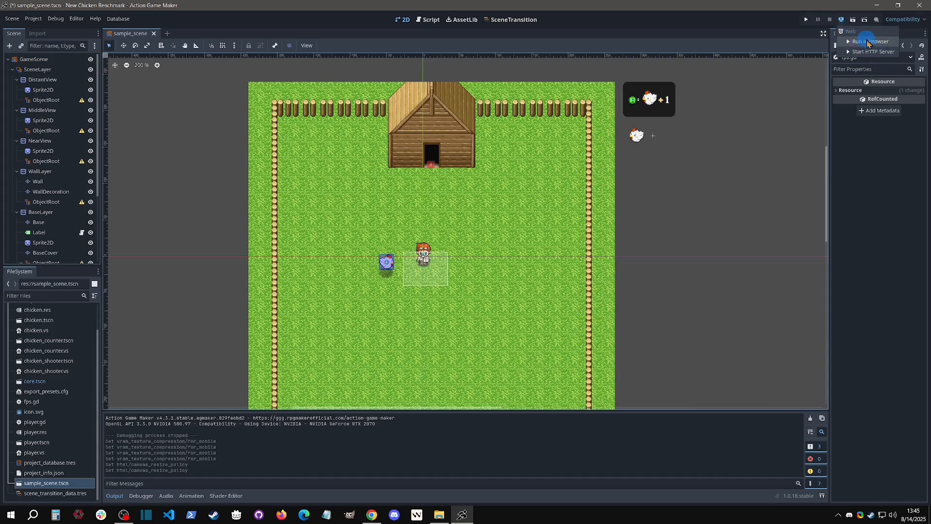
pyautogui.click(861, 42)
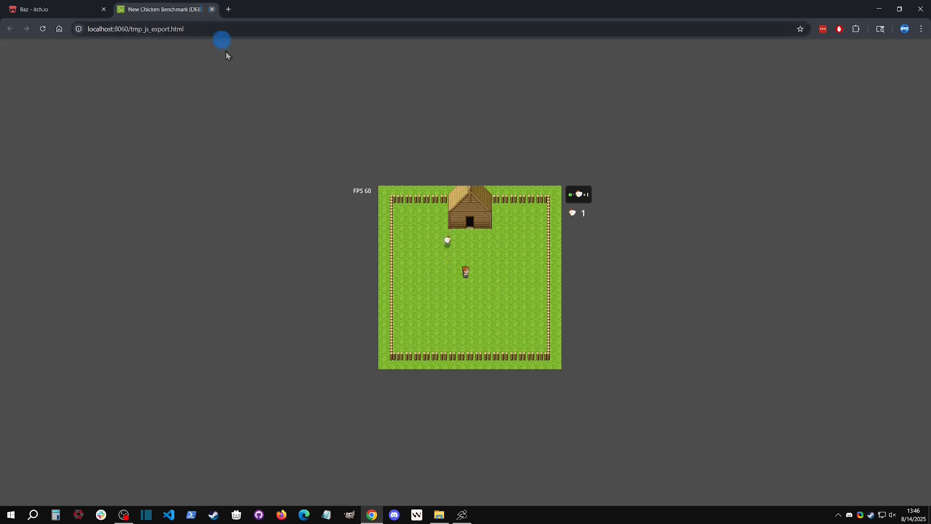
# Review the Web choices of Remote Debug in Action Game Maker, and close the test game's tab in Chrome.
pyautogui.click(461, 514)
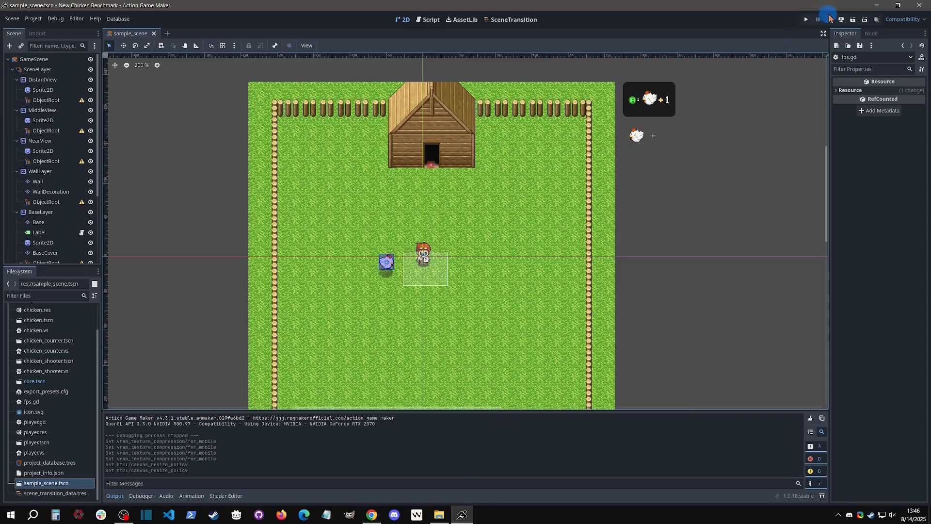
pyautogui.click(840, 20)
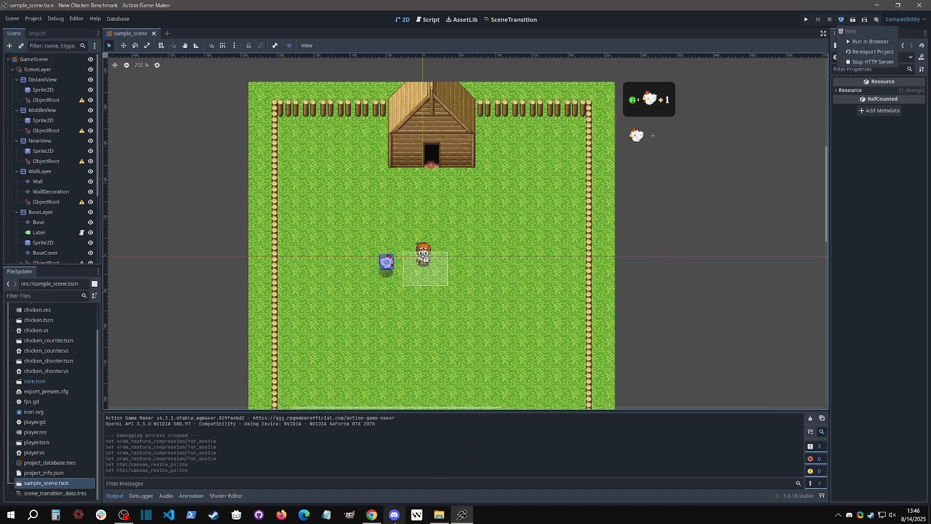
pyautogui.click(371, 513)
pyautogui.click(212, 11)
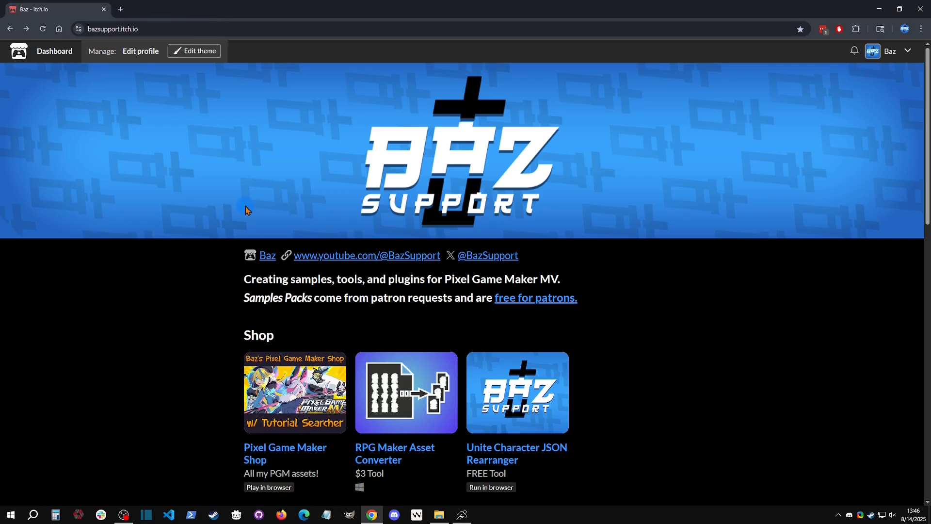
# Open the Documents/Output/AGMAker folder in File Explorer and enlarge the file thumbnails.
pyautogui.click(439, 514)
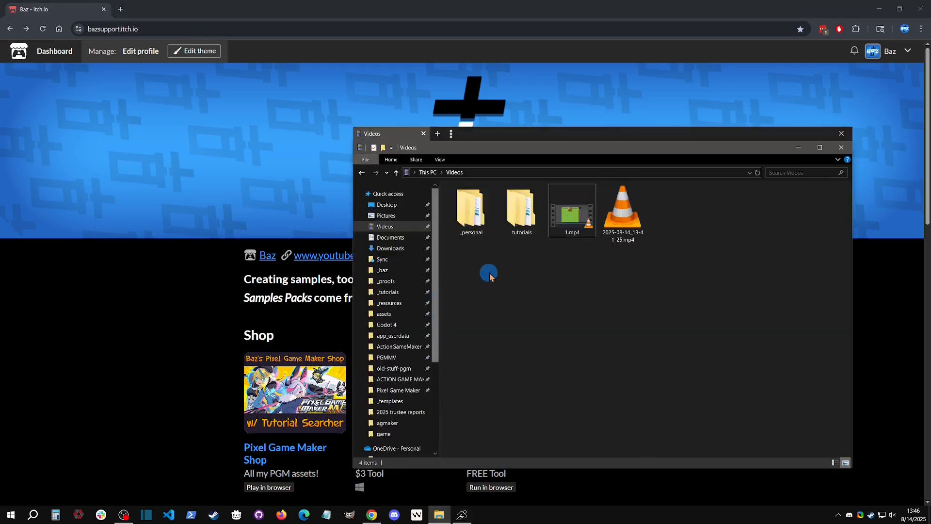
pyautogui.click(390, 237)
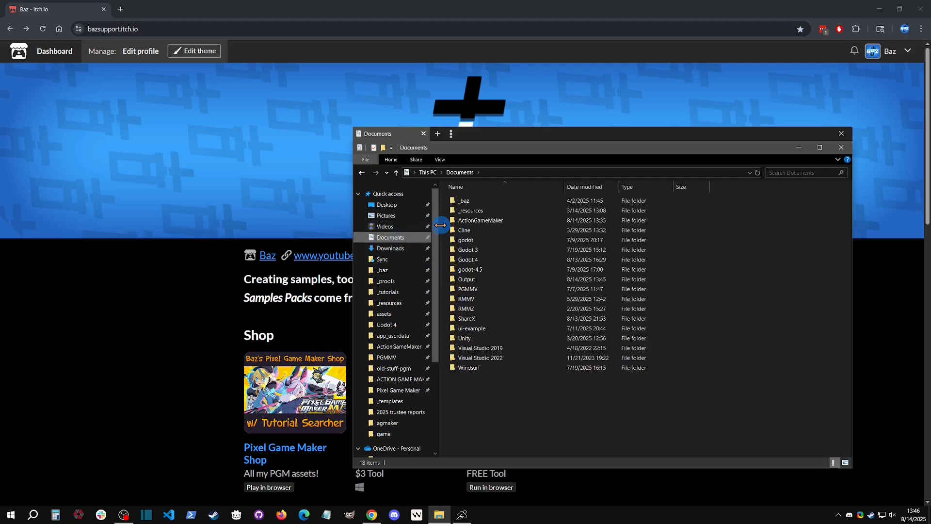
pyautogui.doubleClick(466, 278)
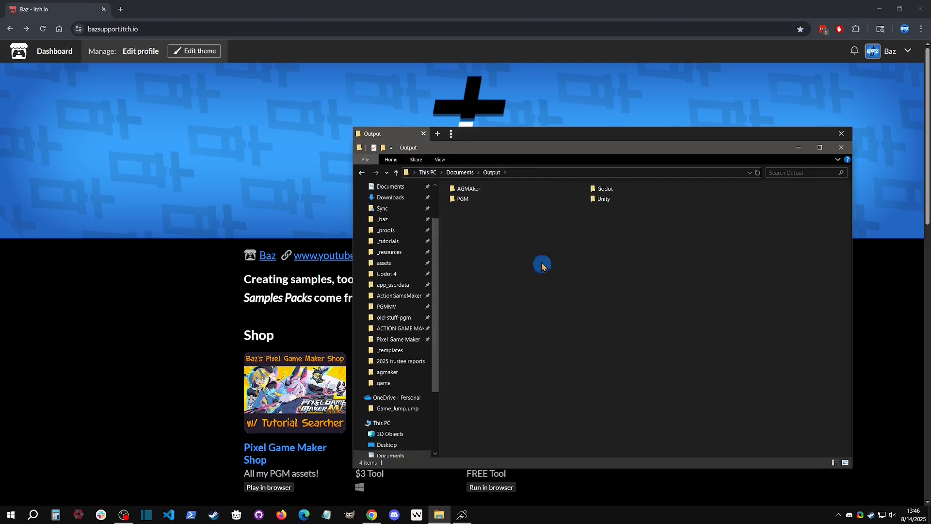
pyautogui.doubleClick(489, 189)
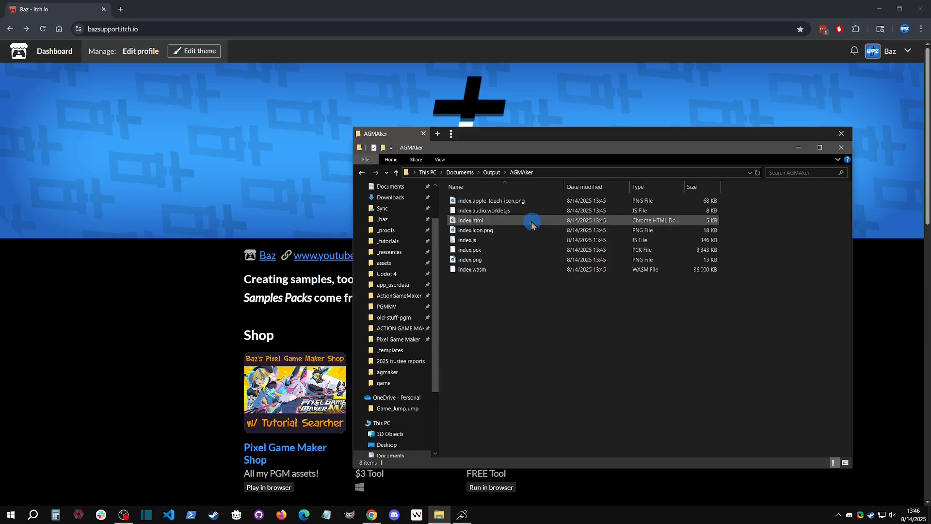
pyautogui.keyDown('ctrl'); pyautogui.scroll(5, 507, 212); pyautogui.keyUp('ctrl')
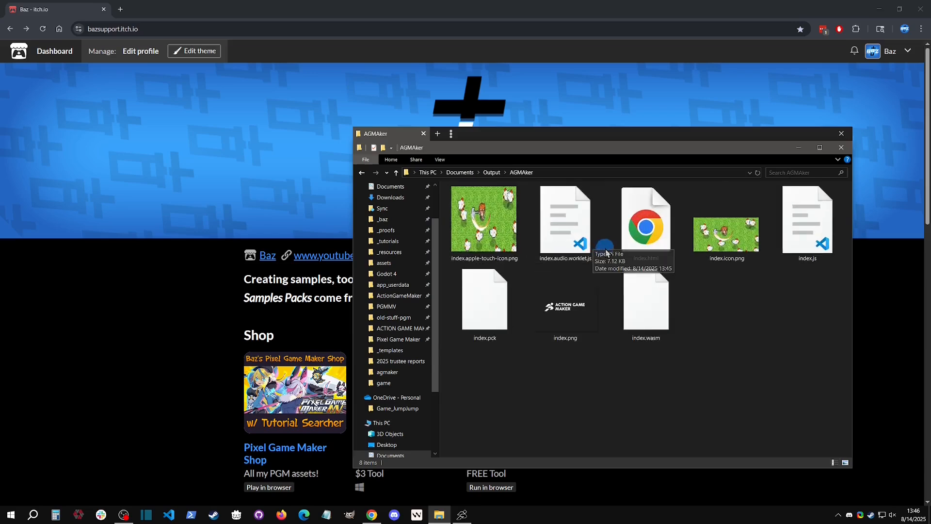
# Examine the exported icon images and view the index.png splash image at full size.
pyautogui.click(473, 214)
pyautogui.click(740, 269)
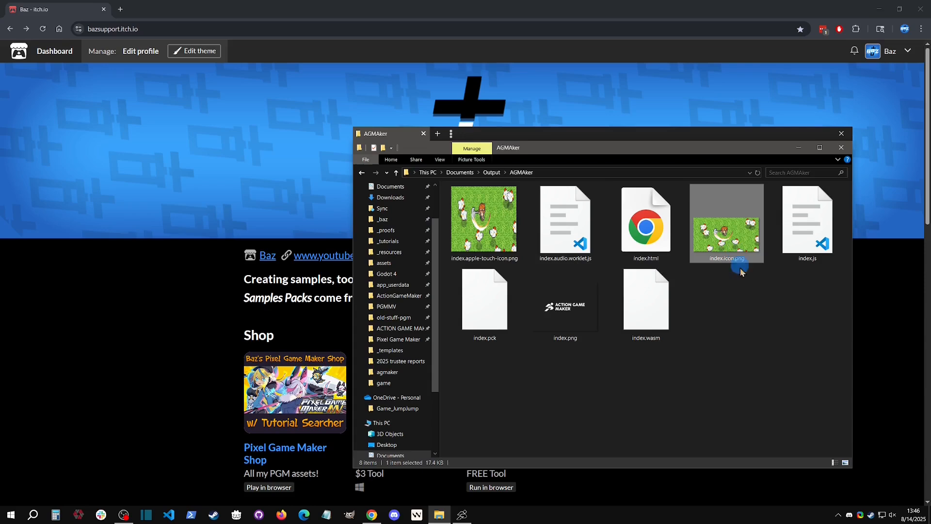
pyautogui.click(738, 326)
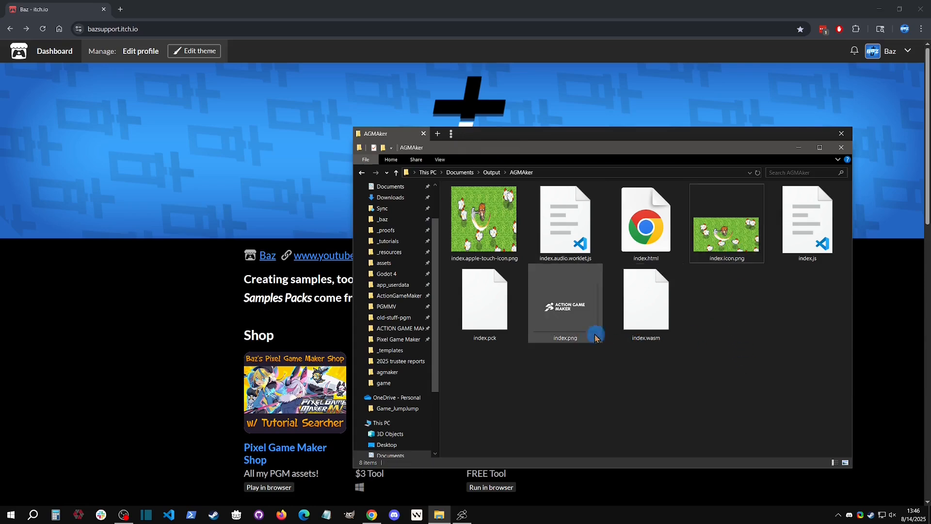
pyautogui.click(570, 315)
pyautogui.doubleClick(570, 316)
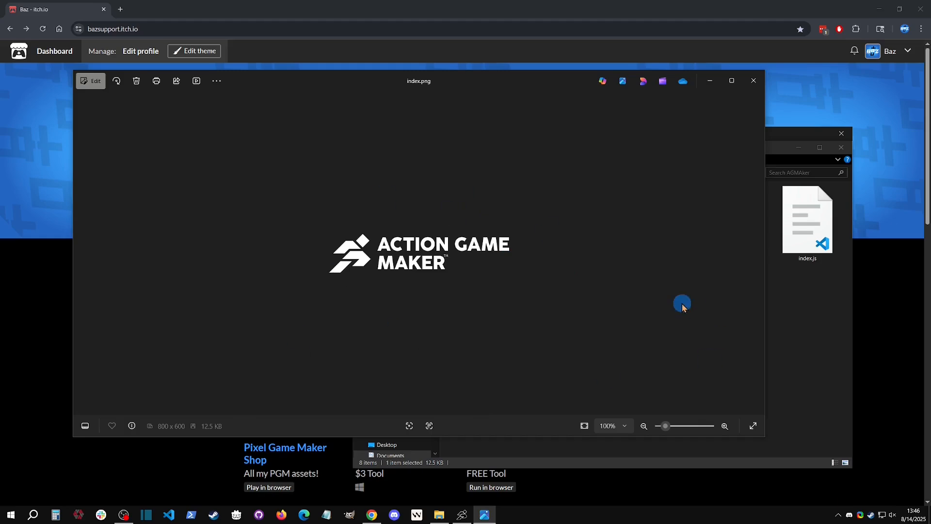
pyautogui.click(754, 81)
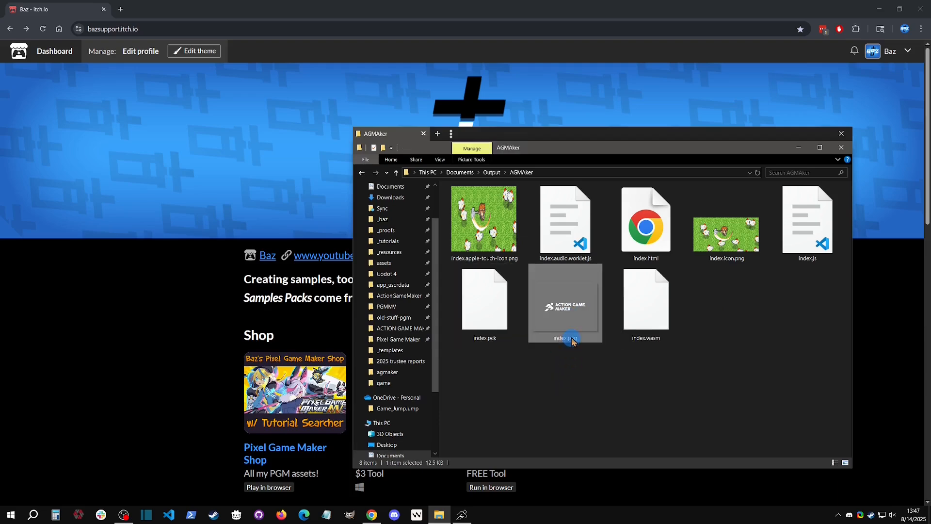
pyautogui.click(562, 382)
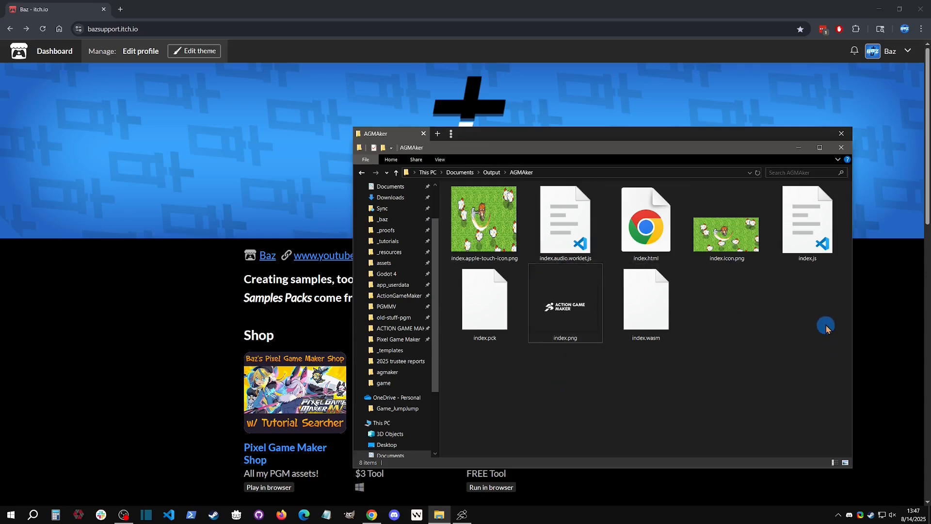
# Compress all the exported files into a zip archive named index.zip with 7-Zip, and refresh the folder.
pyautogui.moveTo(825, 323); pyautogui.dragTo(484, 222)
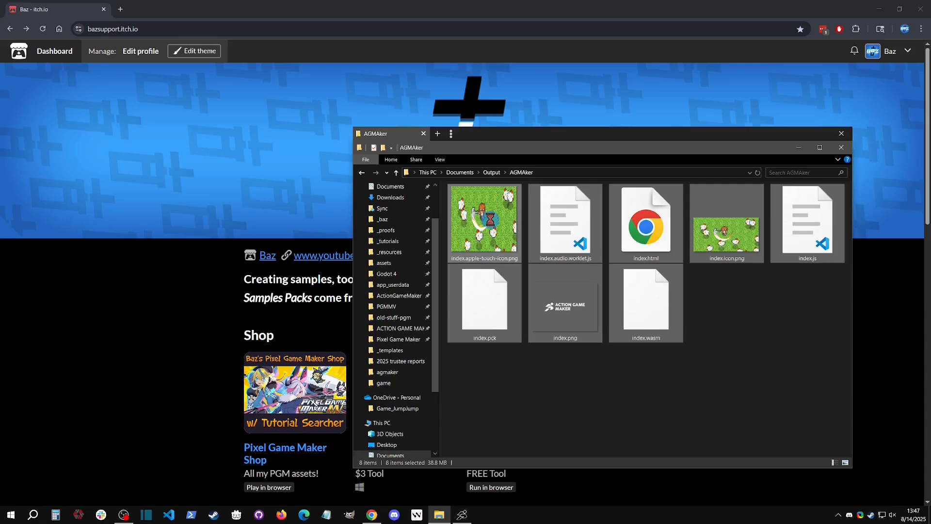
pyautogui.rightClick(484, 219)
pyautogui.moveTo(514, 325)
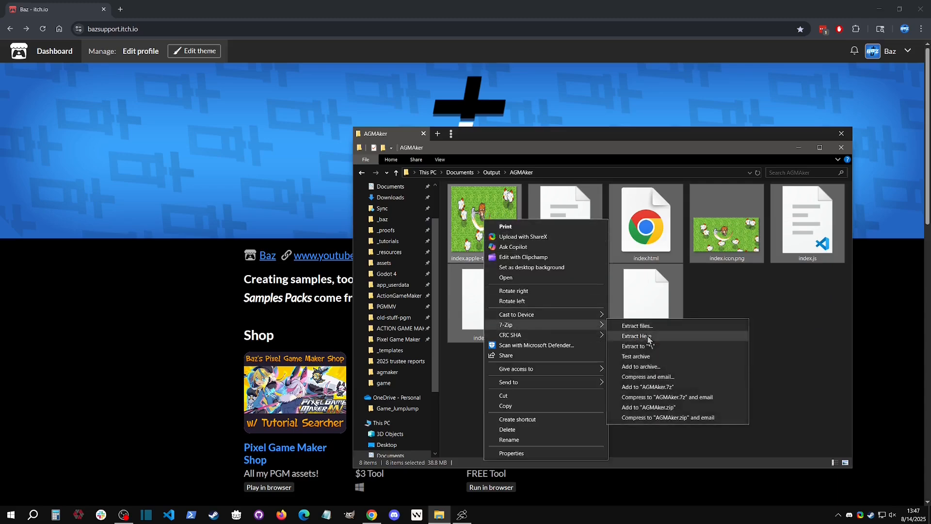
pyautogui.click(721, 364)
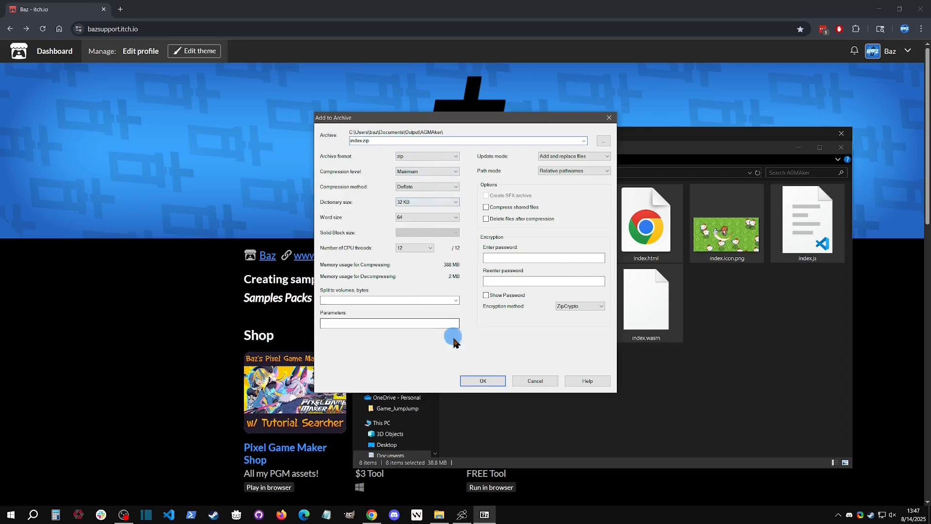
pyautogui.click(491, 386)
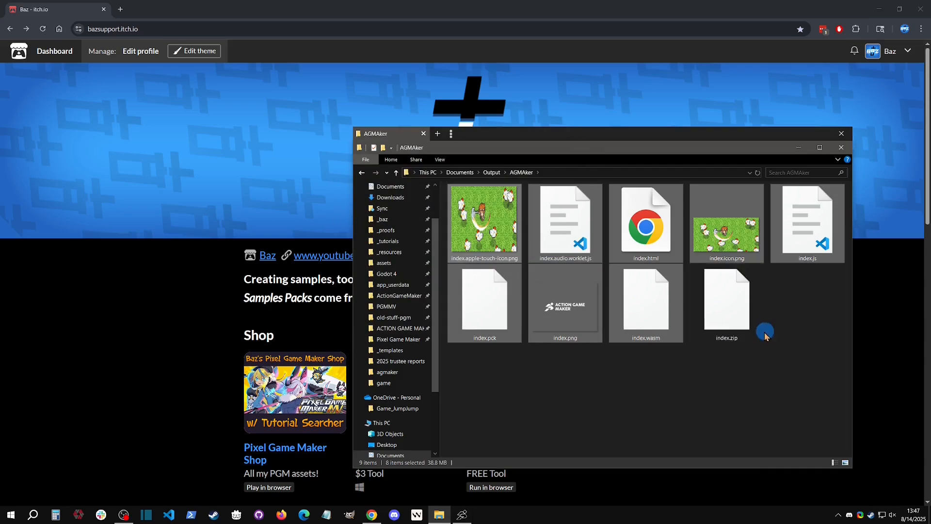
pyautogui.rightClick(606, 316)
pyautogui.click(630, 347)
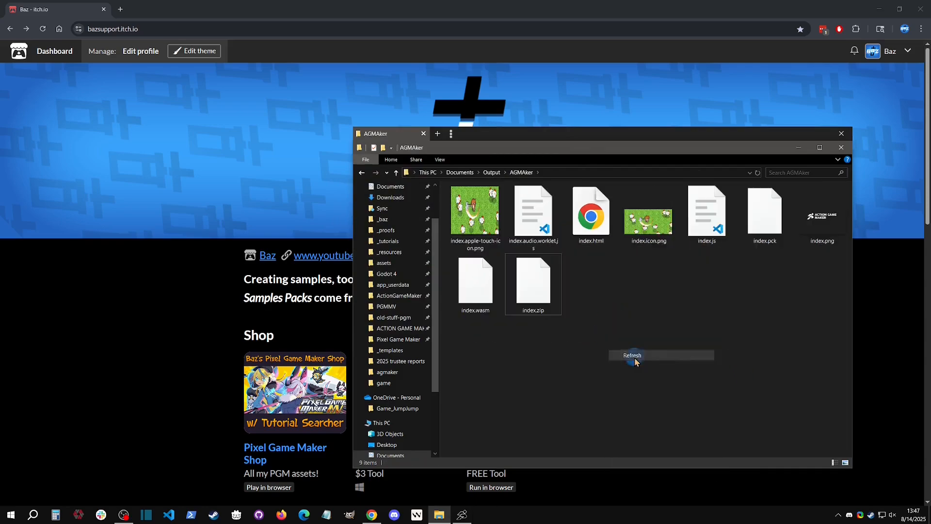
# Switch to the itch.io profile in Chrome and open the Bazelot Quest Demo project for editing.
pyautogui.click(164, 281)
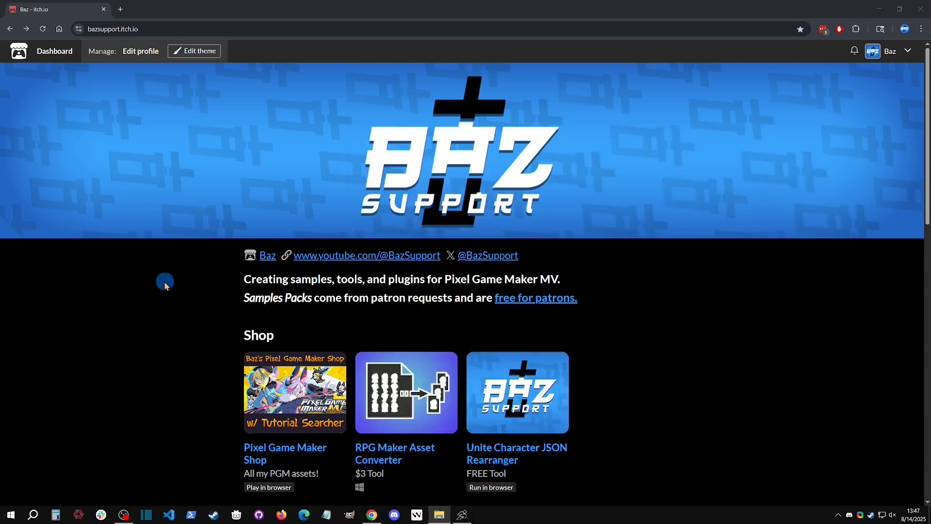
pyautogui.scroll(-8, 166, 279)
pyautogui.scroll(-5, 167, 278)
pyautogui.scroll(8, 176, 216)
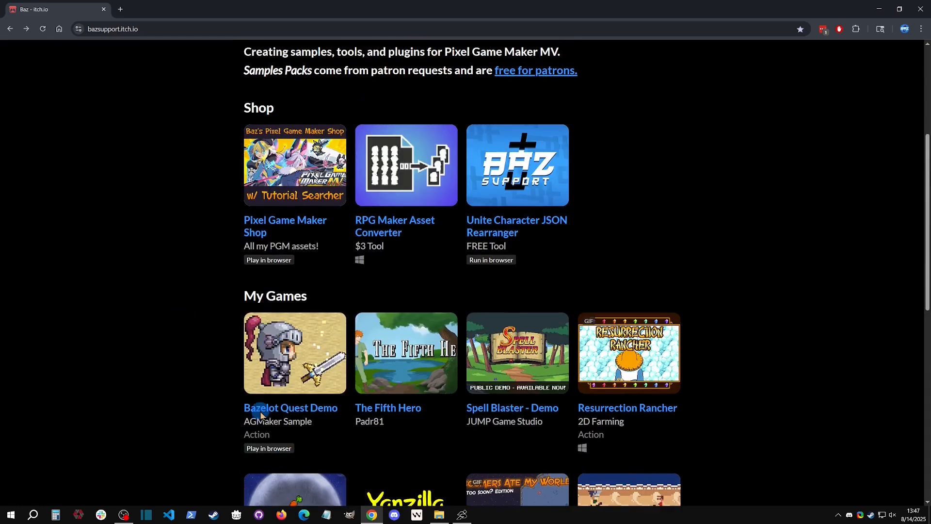
pyautogui.click(280, 410)
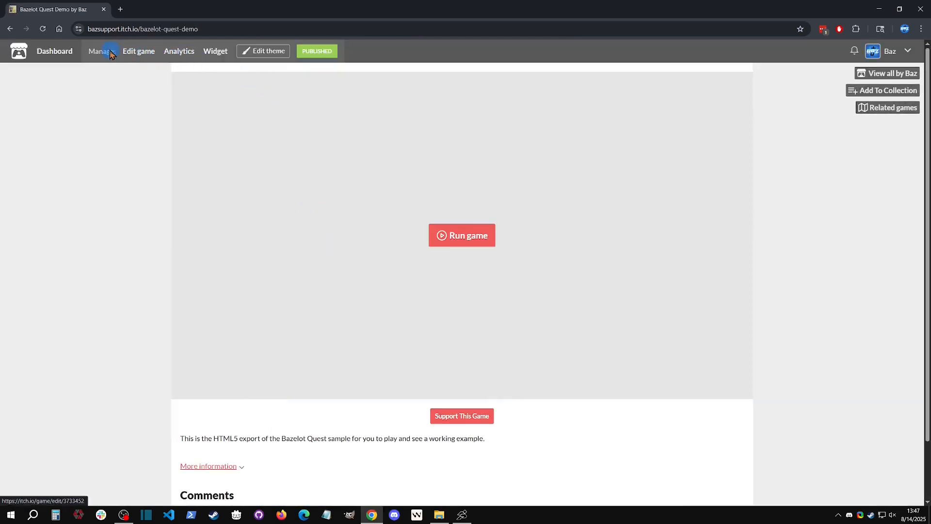
pyautogui.click(134, 53)
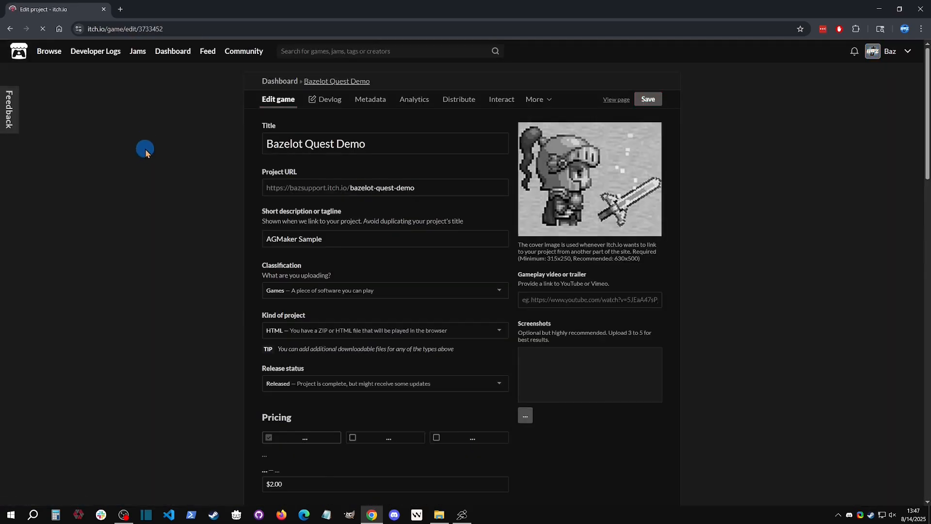
# Upload index.zip from Documents/Output/AGMAker to the project's uploads.
pyautogui.scroll(-12, 242, 204)
pyautogui.scroll(3, 267, 223)
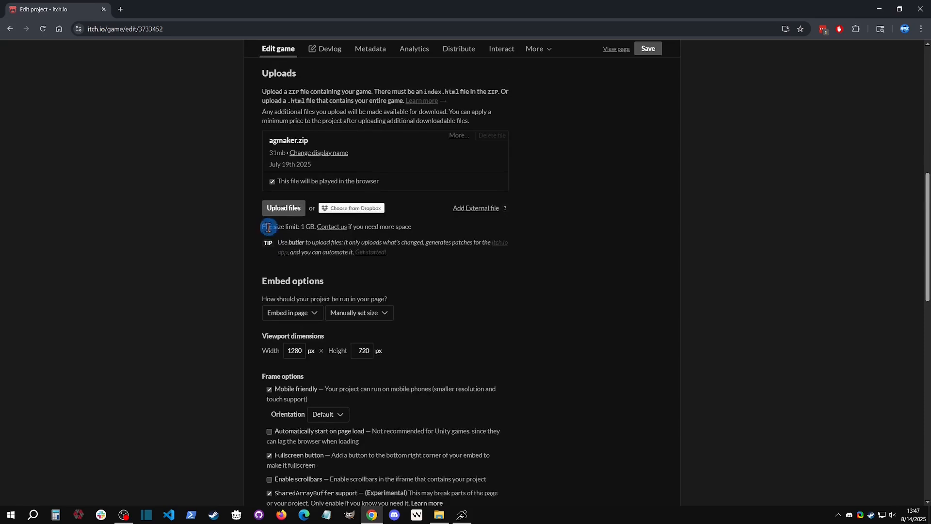
pyautogui.click(282, 211)
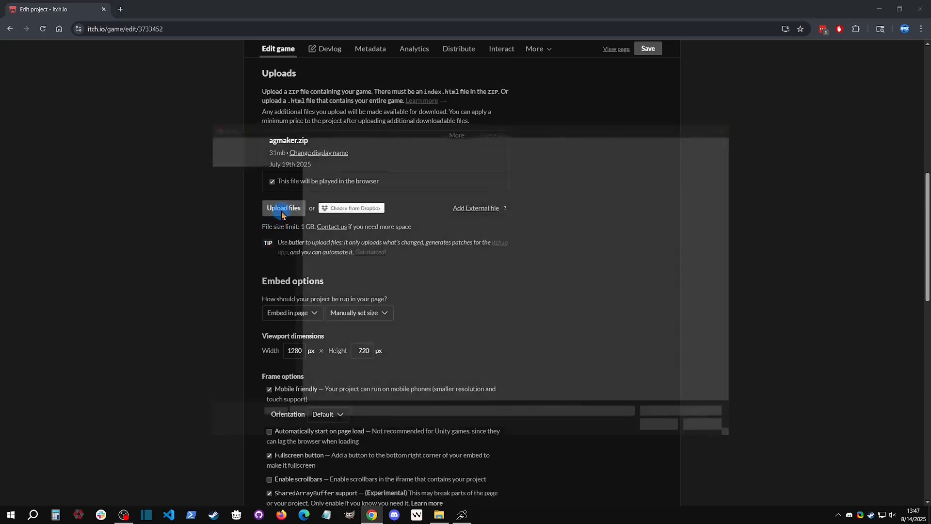
pyautogui.click(235, 223)
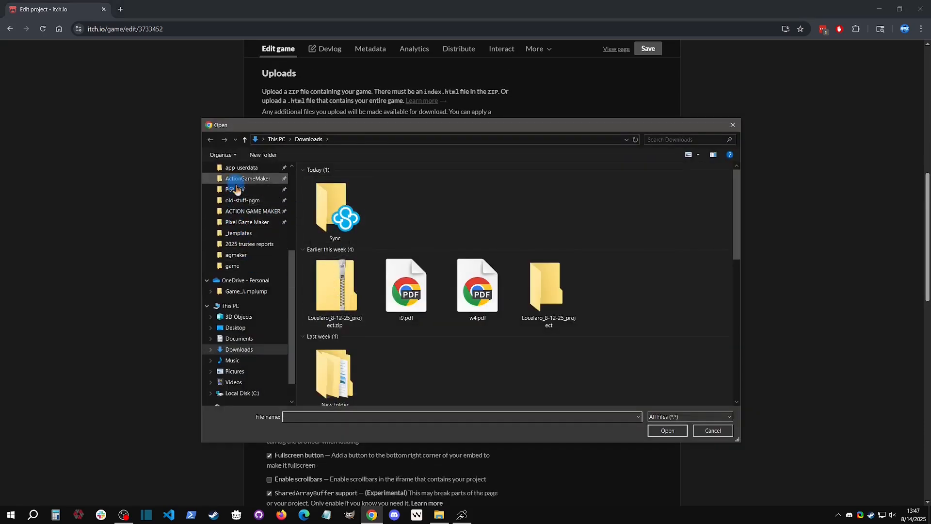
pyautogui.scroll(1, 235, 194)
pyautogui.click(239, 382)
pyautogui.click(337, 226)
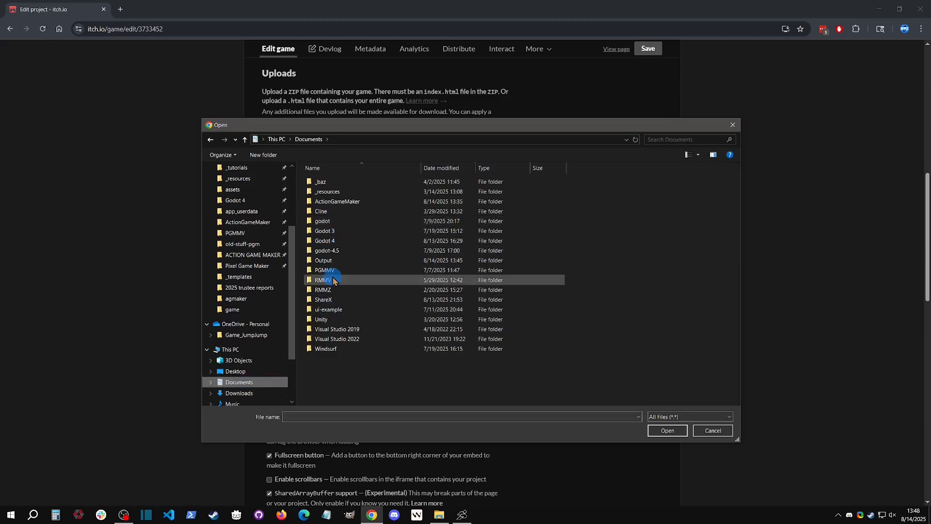
pyautogui.click(333, 243)
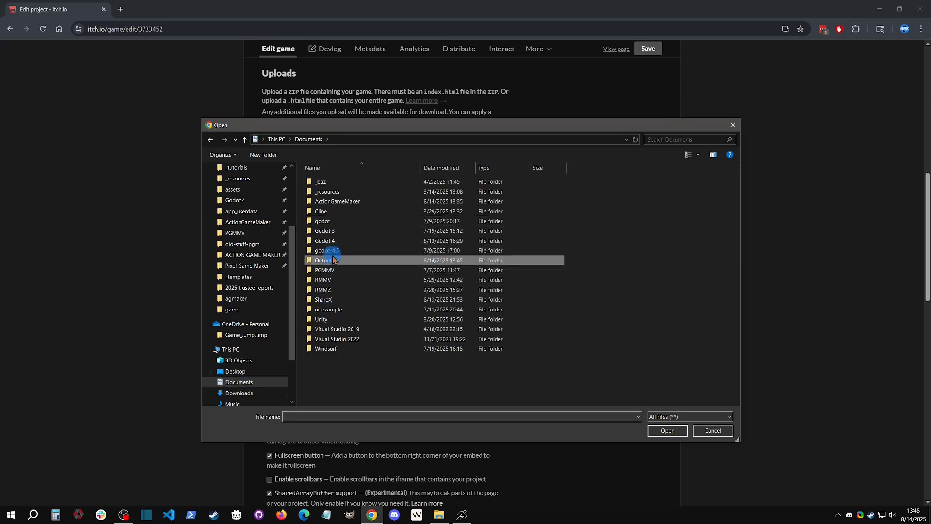
pyautogui.doubleClick(323, 260)
pyautogui.doubleClick(322, 182)
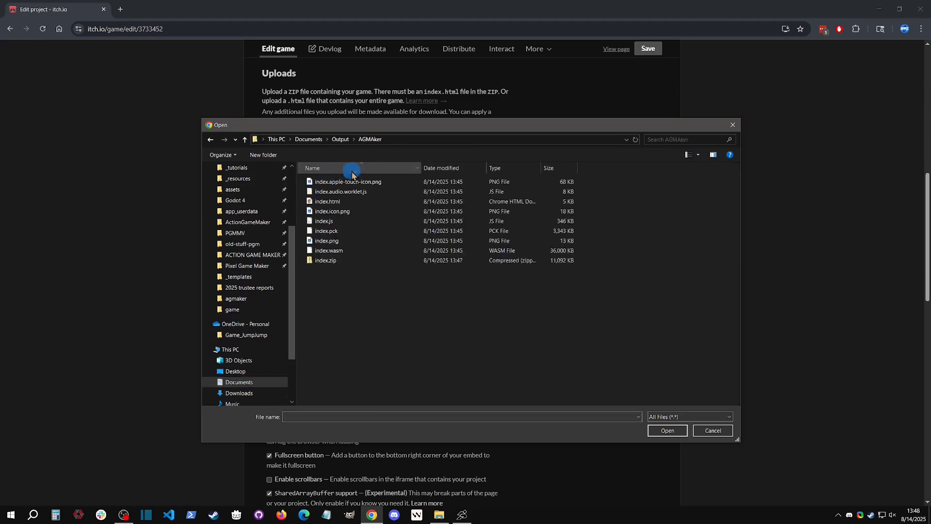
pyautogui.doubleClick(323, 260)
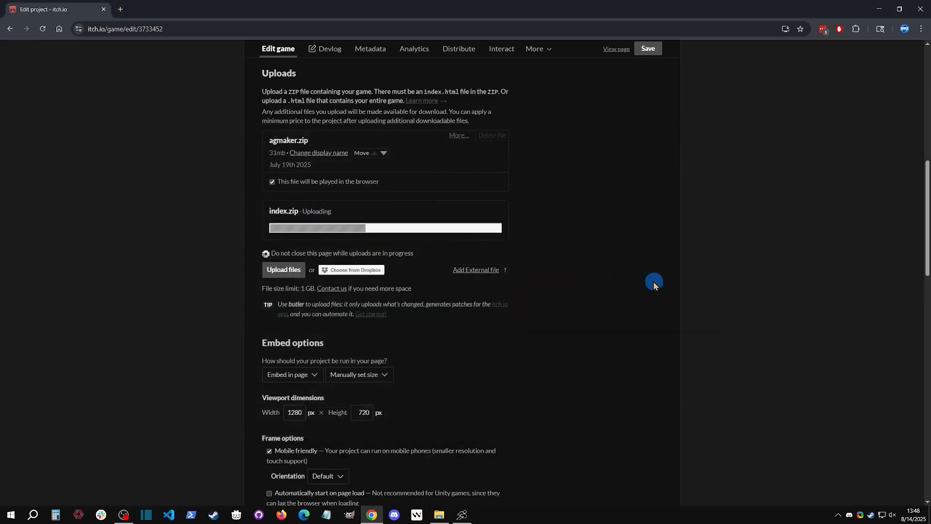
# Review the project's embed options, including the run mode, sizing method and mobile orientation choices, without changing them.
pyautogui.scroll(-2, 519, 314)
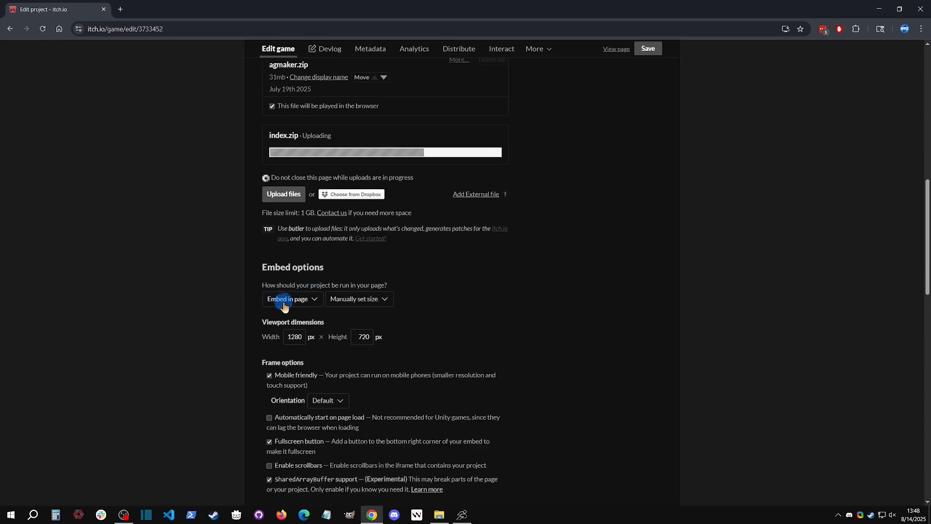
pyautogui.click(302, 302)
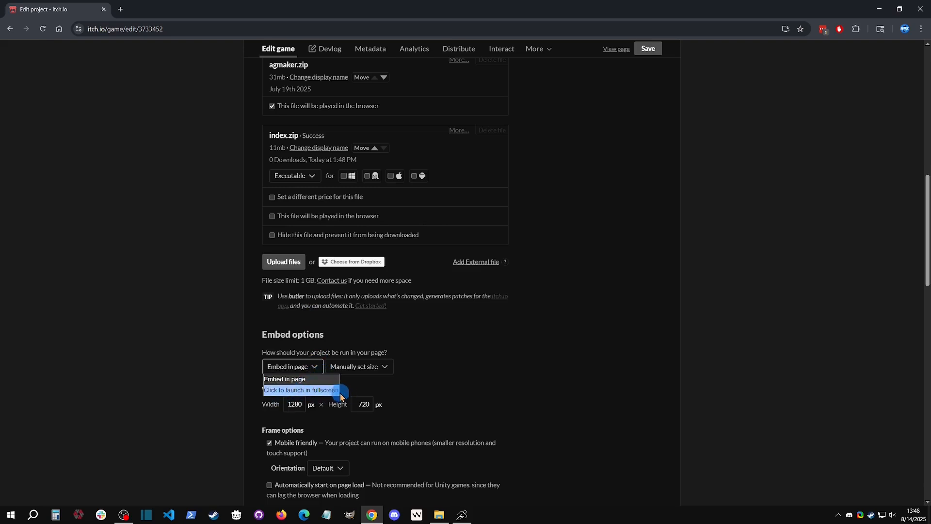
pyautogui.click(361, 367)
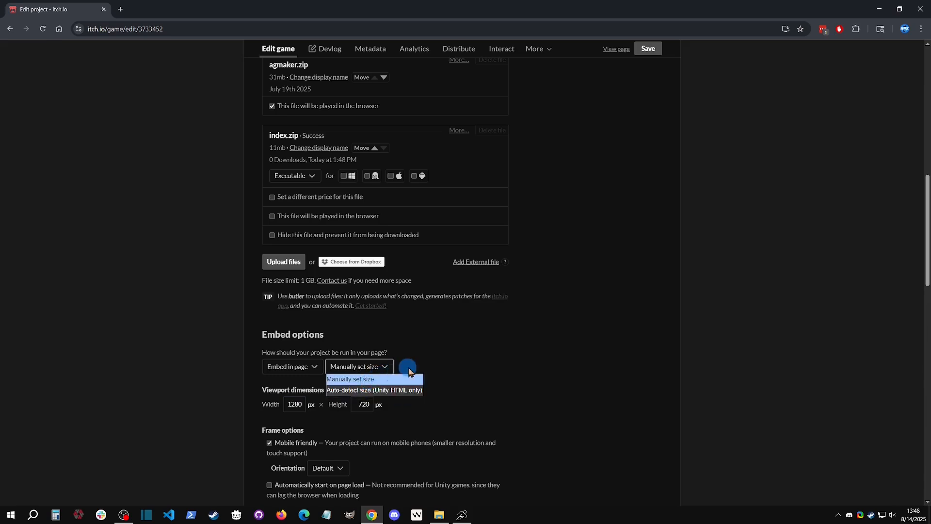
pyautogui.click(408, 371)
pyautogui.scroll(-3, 316, 318)
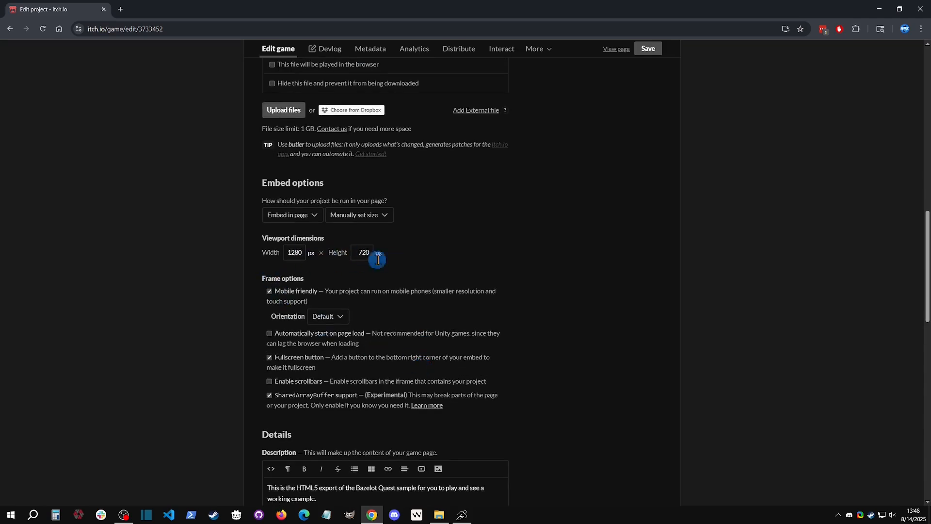
pyautogui.click(323, 317)
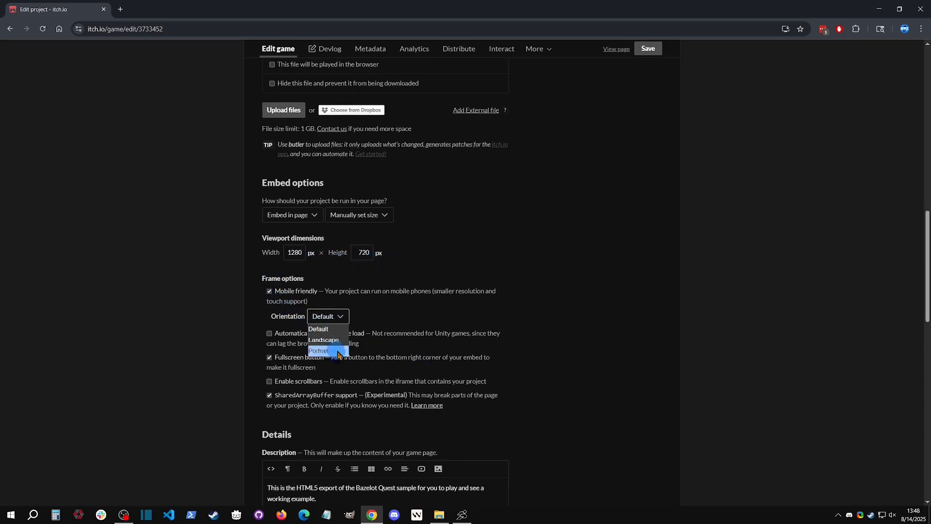
pyautogui.click(414, 314)
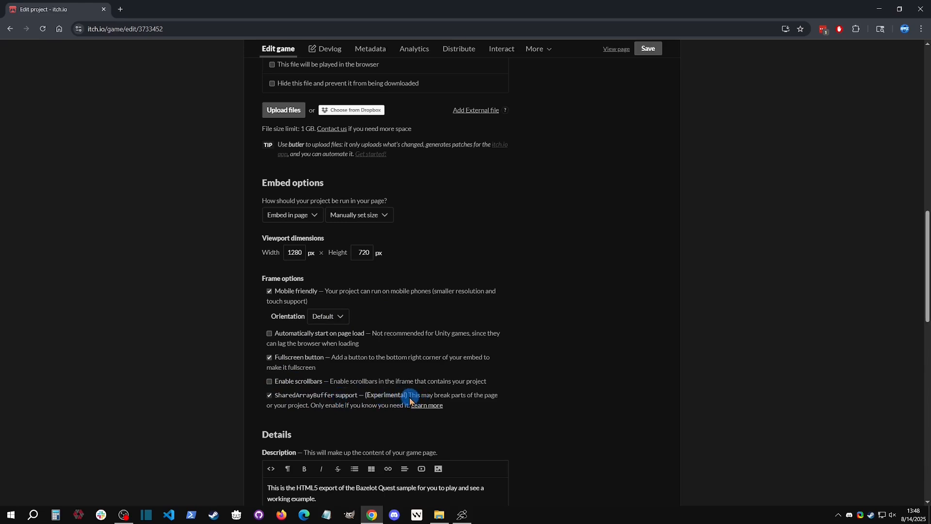
# Set index.zip as the file played in the browser, save the project, and open its public page.
pyautogui.scroll(5, 420, 299)
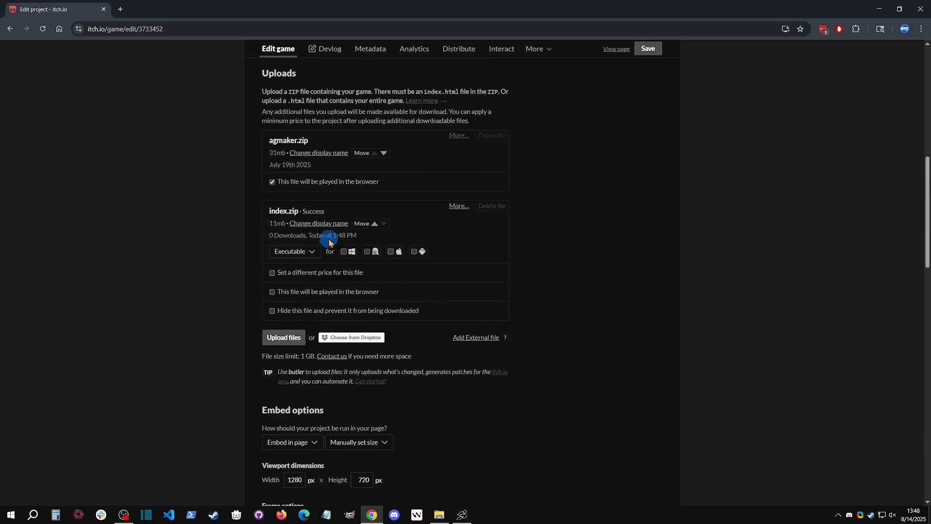
pyautogui.click(273, 293)
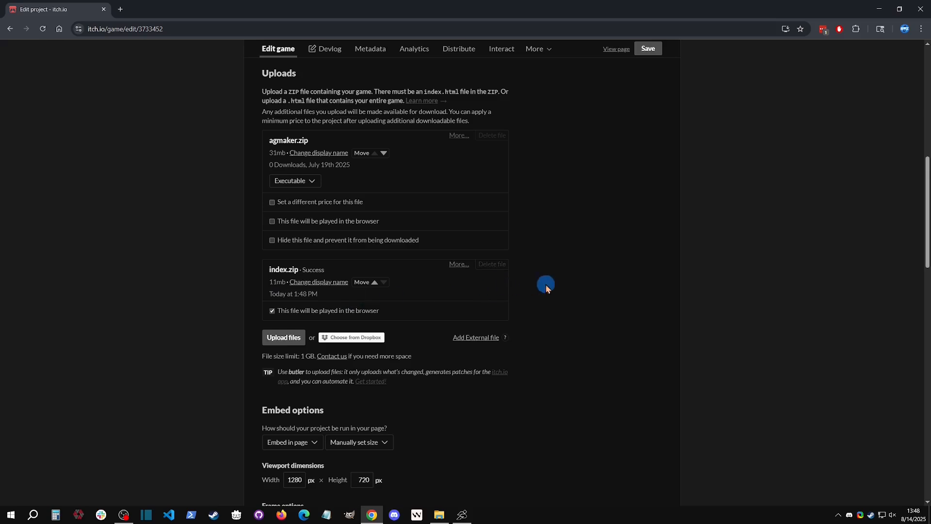
pyautogui.click(648, 49)
pyautogui.click(617, 49)
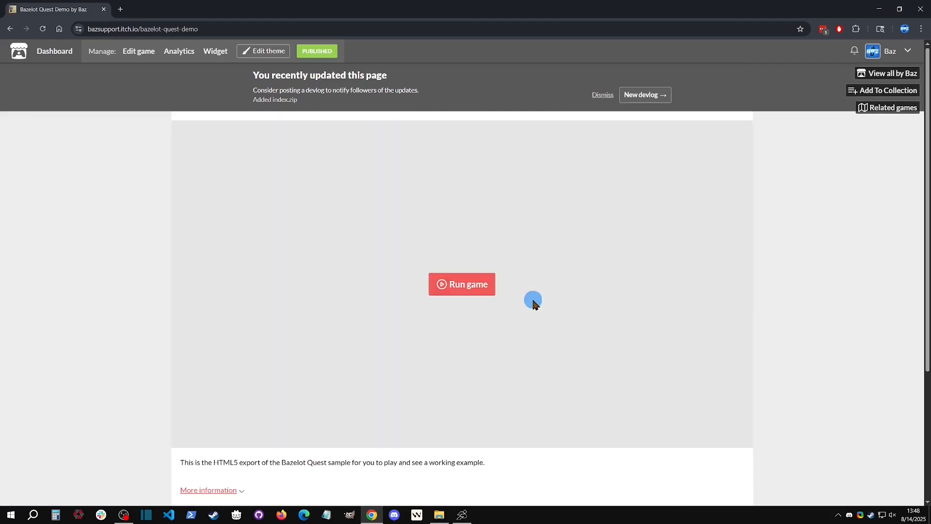
# Run the embedded game, glance at the exported files in File Explorer, and test the game in fullscreen before leaving fullscreen.
pyautogui.click(477, 291)
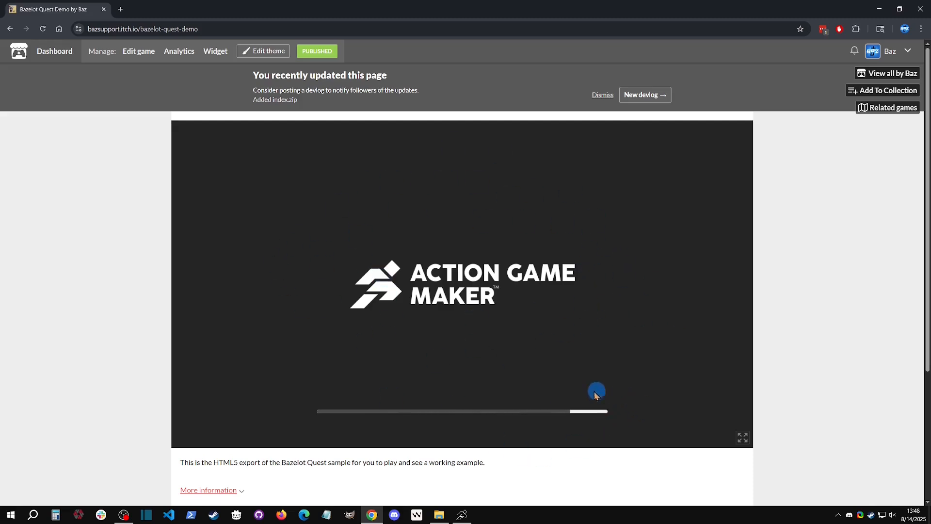
pyautogui.click(438, 516)
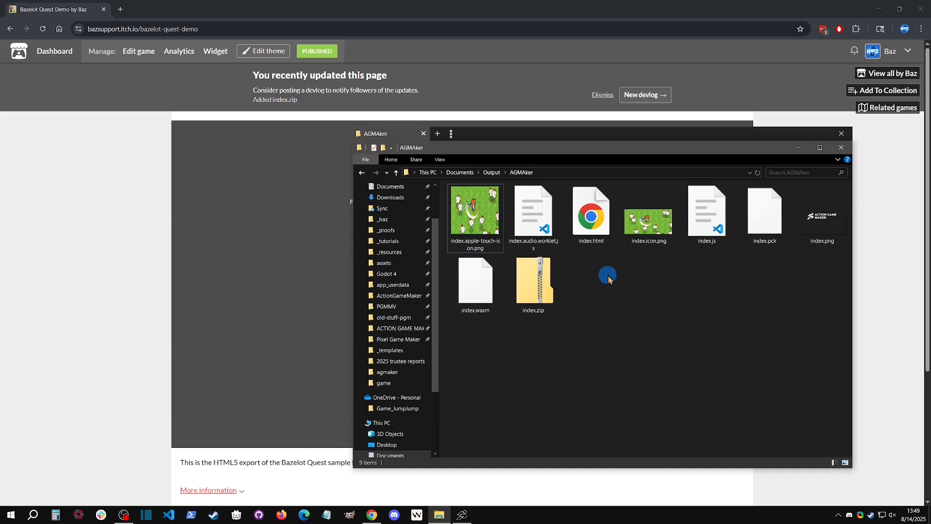
pyautogui.click(468, 6)
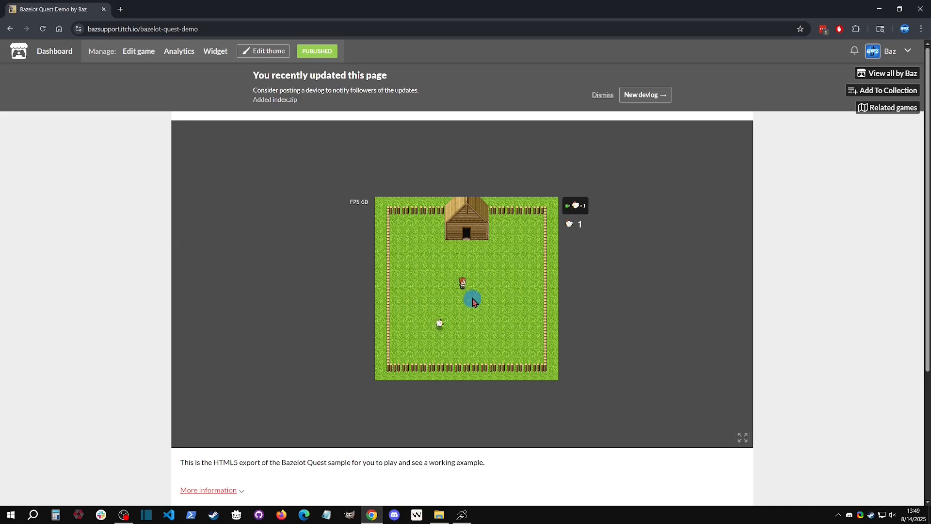
pyautogui.click(742, 437)
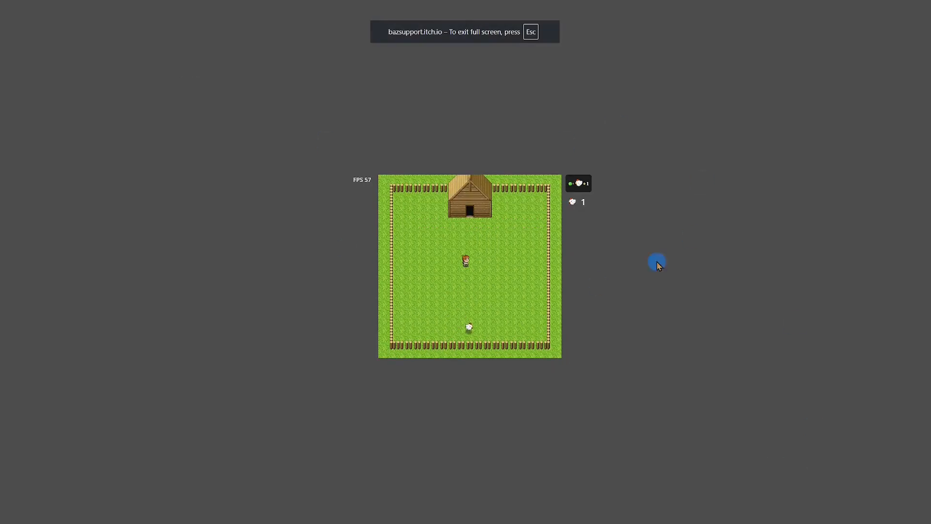
pyautogui.press('Escape')
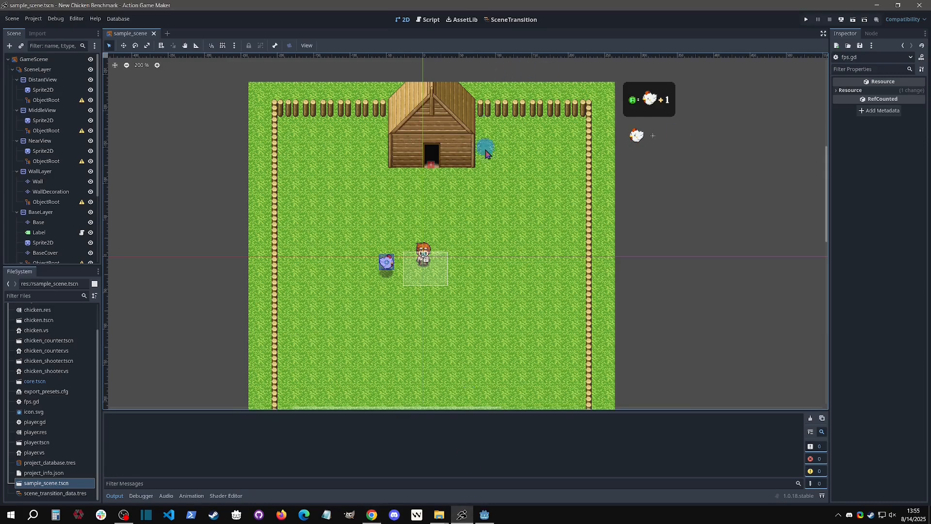
# Search the asset library for html, inspect the Custom HTML Loader plugin and its settings preview, and close its details.
pyautogui.click(461, 21)
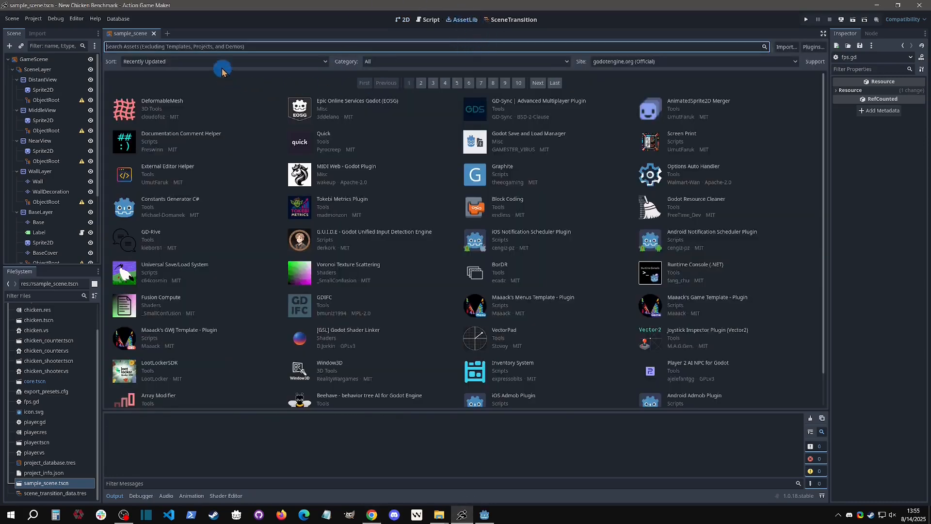
pyautogui.write('html')
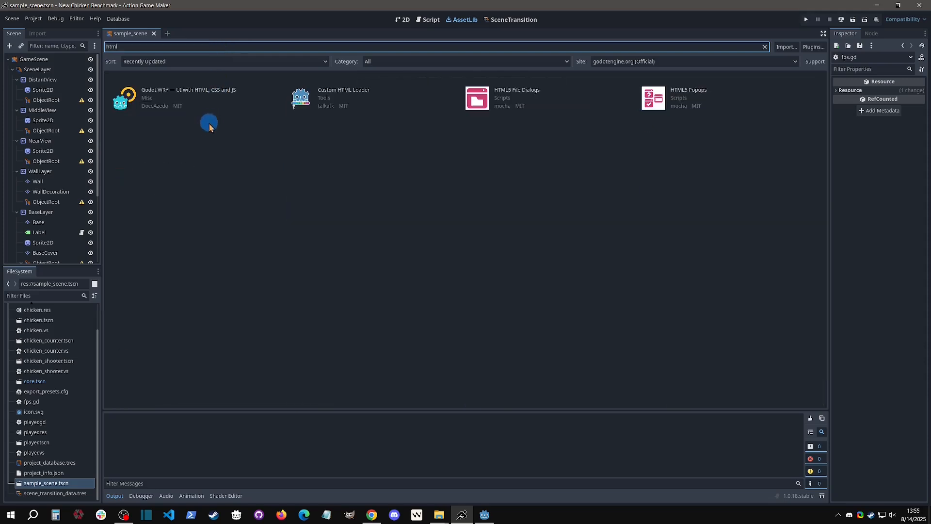
pyautogui.click(347, 92)
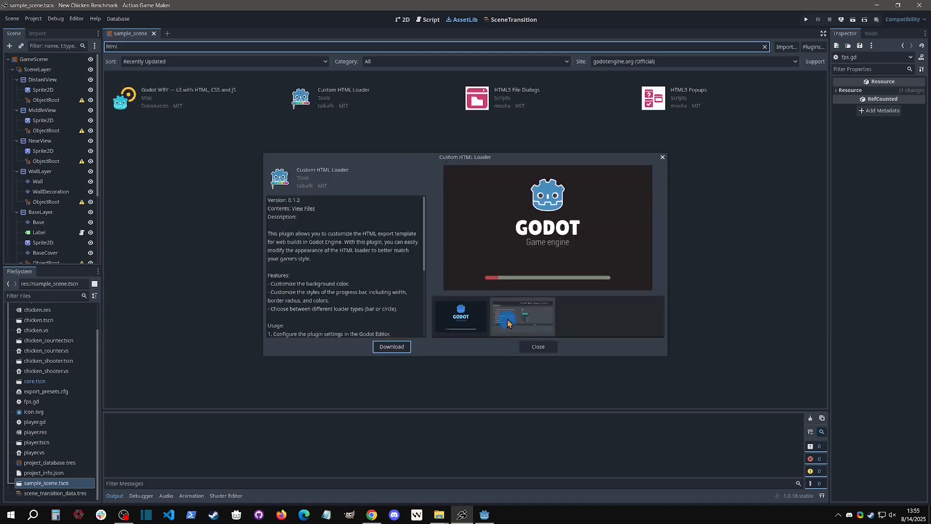
pyautogui.click(538, 320)
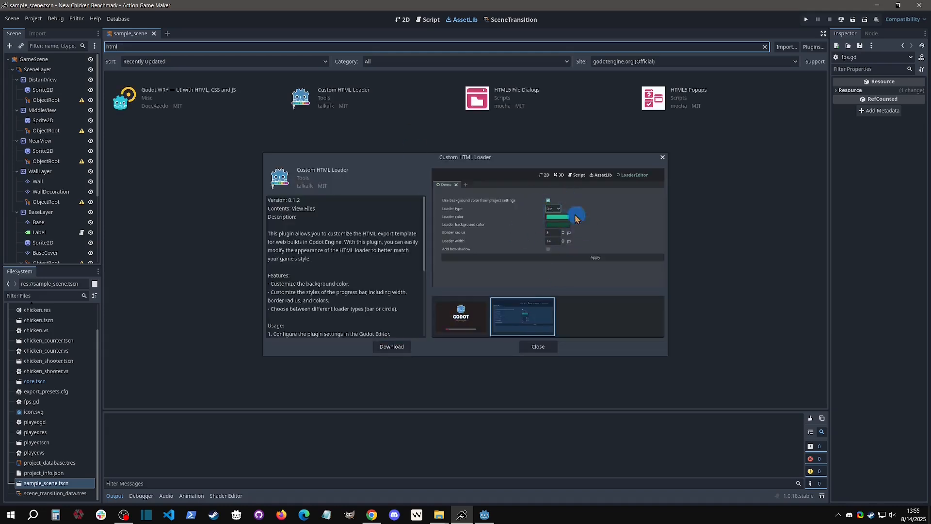
pyautogui.click(662, 158)
pyautogui.click(662, 158)
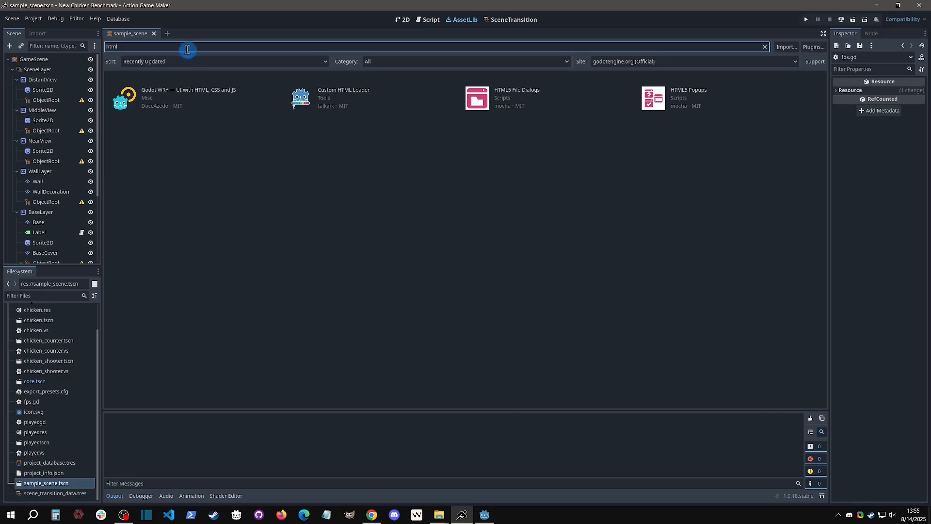
# Search the asset library for minimize and read the description and disclaimer of the Minimize Web Build plugin.
pyautogui.moveTo(187, 50); pyautogui.dragTo(24, 64)
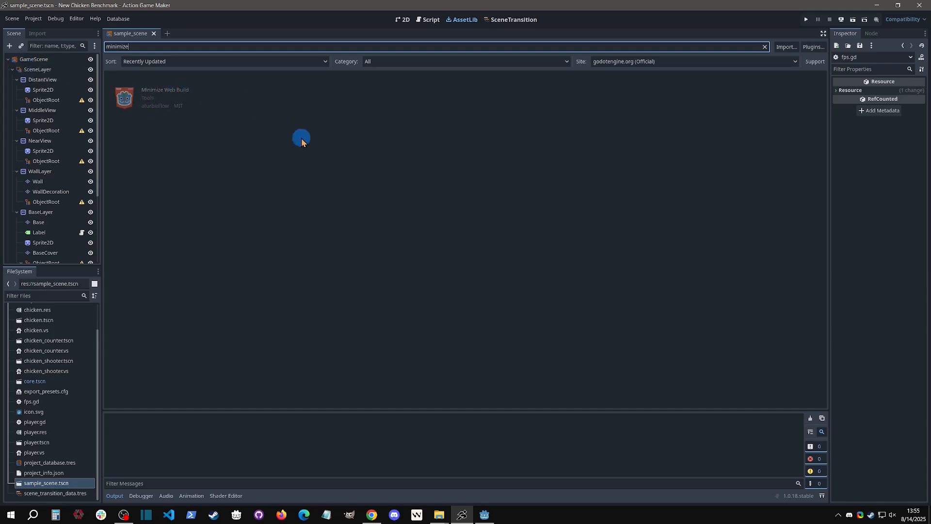
pyautogui.click(301, 138)
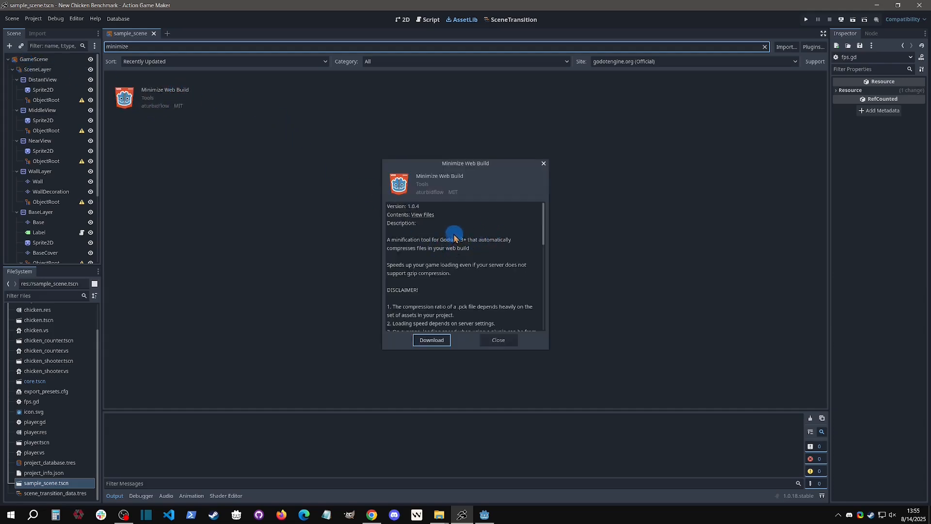
pyautogui.scroll(-2, 446, 242)
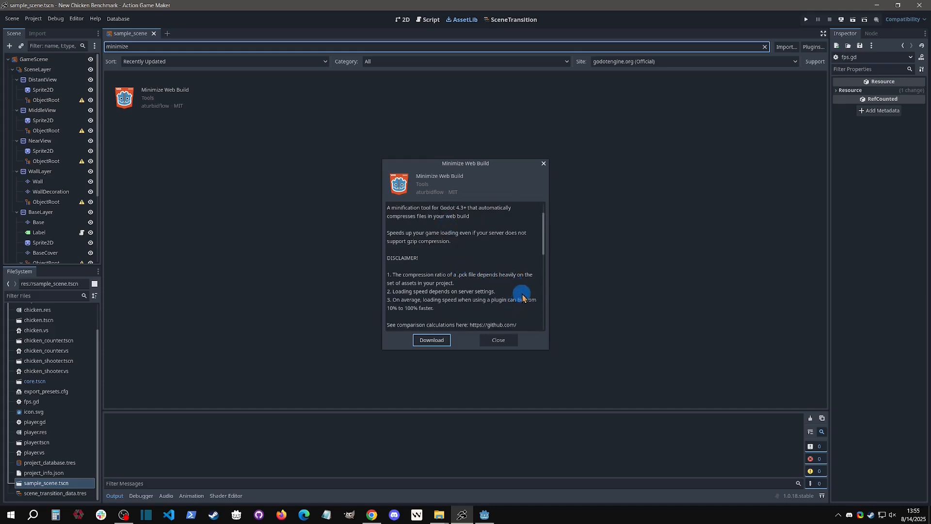
pyautogui.scroll(1, 518, 290)
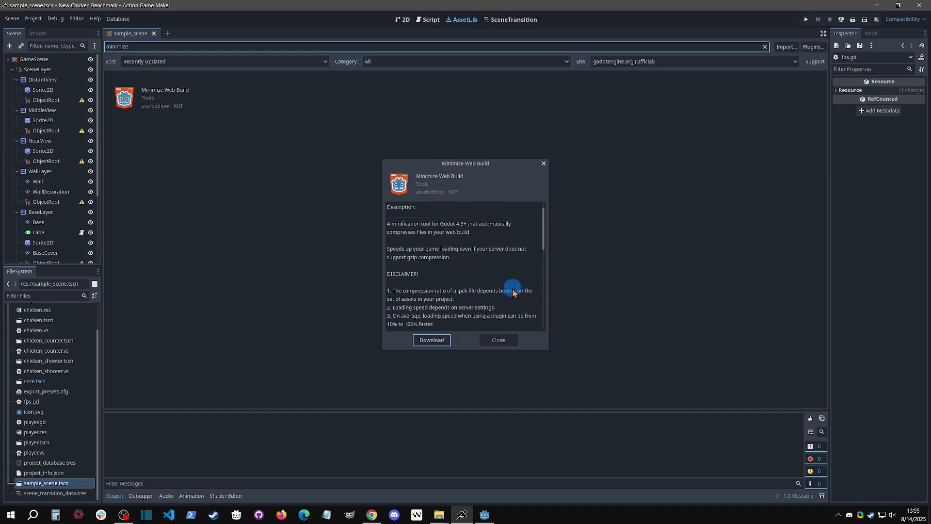
pyautogui.moveTo(407, 259)
pyautogui.mouseDown()
pyautogui.moveTo(459, 261)
pyautogui.moveTo(407, 258)
pyautogui.mouseUp()
pyautogui.click(408, 257)
pyautogui.scroll(-2, 490, 270)
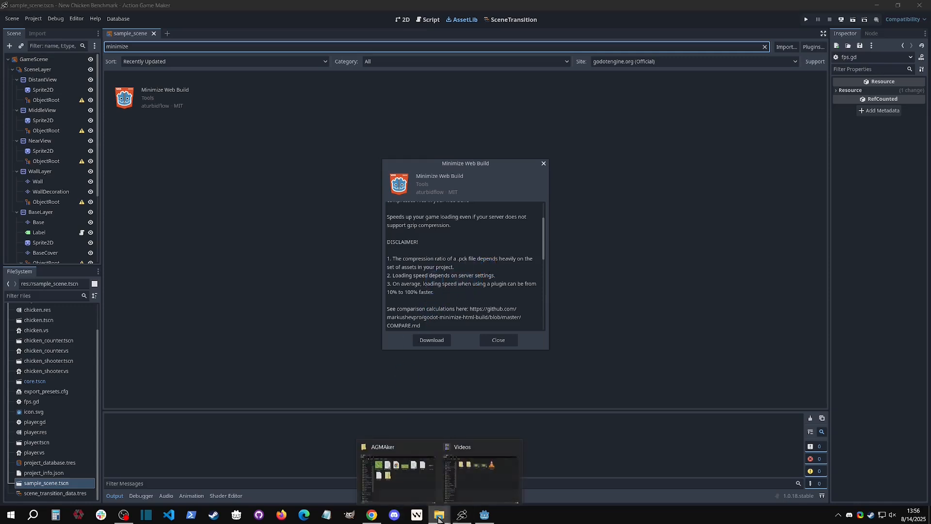
# Check the exported web files in File Explorer's AGMAker folder, and close the Minimize Web Build details in Action Game Maker.
pyautogui.click(430, 502)
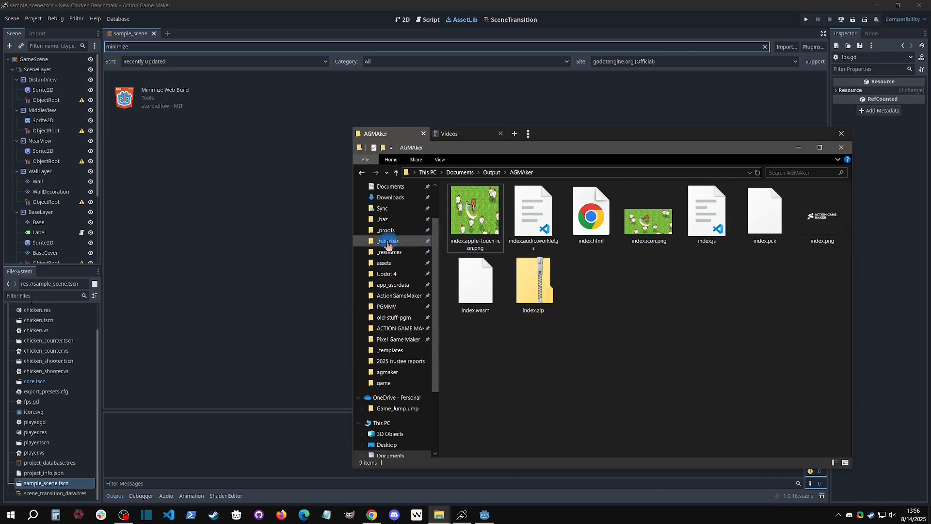
pyautogui.click(228, 240)
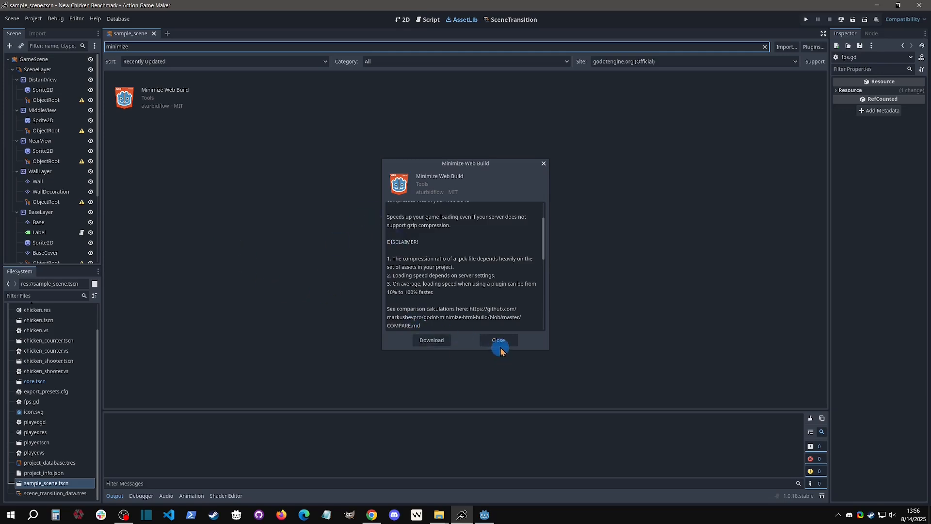
pyautogui.click(499, 340)
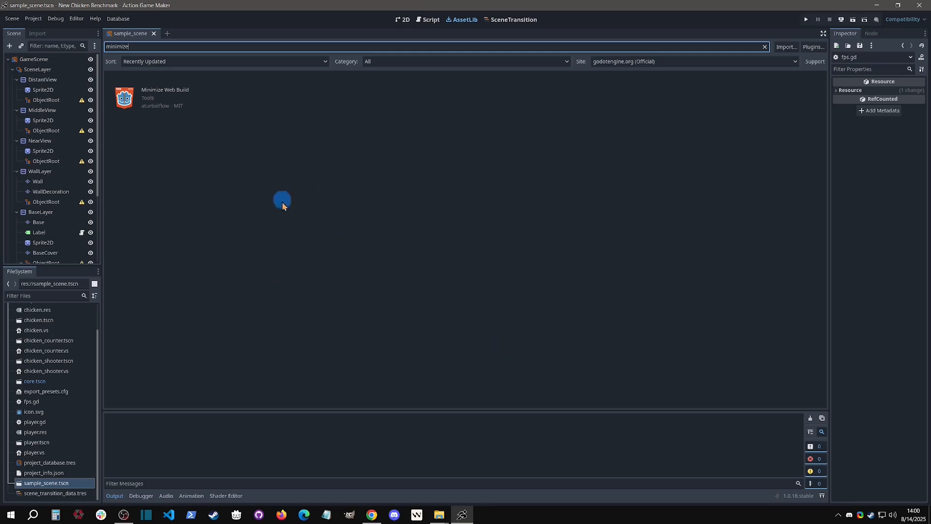
# Search the asset library for analytics and open the Godot Google Analytics plugin's source files on GitHub in Chrome.
pyautogui.doubleClick(135, 47)
pyautogui.write('ana')
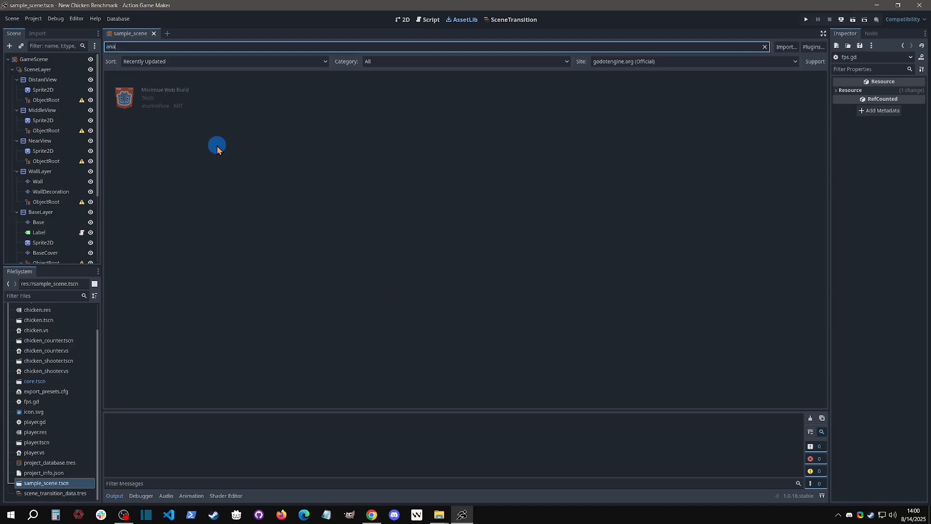
pyautogui.write('zilytics')
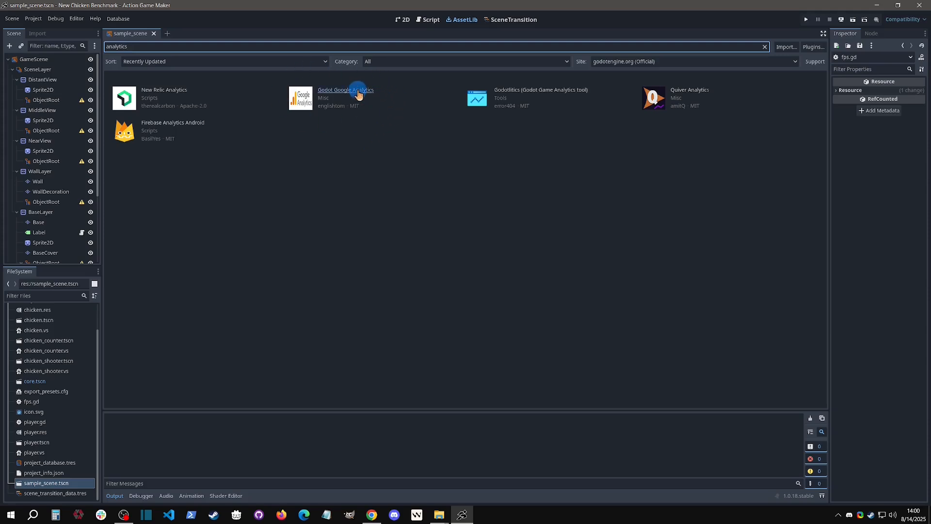
pyautogui.click(358, 92)
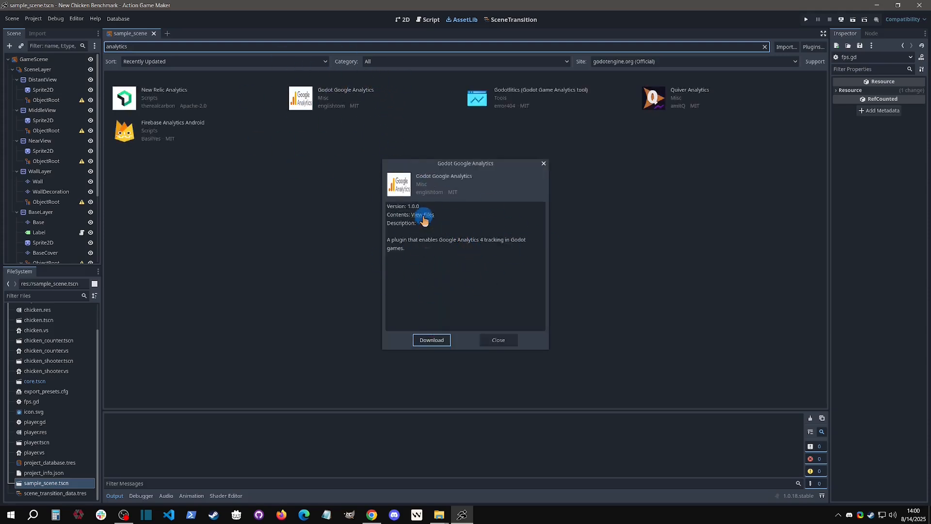
pyautogui.click(423, 217)
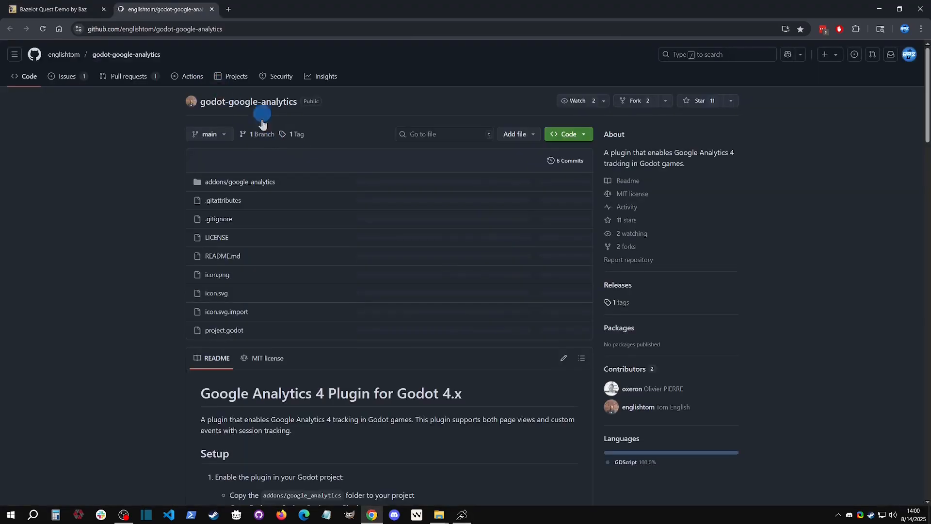
# Read the plugin README's setup, web build, usage and features sections, and close the plugin's details back in Action Game Maker.
pyautogui.scroll(-6, 292, 357)
pyautogui.moveTo(192, 151); pyautogui.dragTo(360, 265)
pyautogui.doubleClick(206, 151)
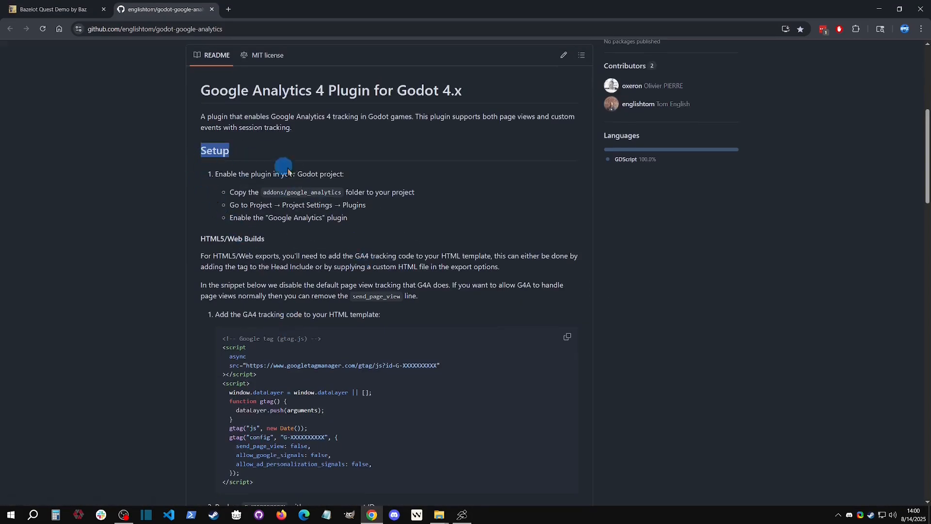
pyautogui.scroll(-5, 405, 283)
pyautogui.moveTo(288, 169); pyautogui.dragTo(404, 284)
pyautogui.click(402, 283)
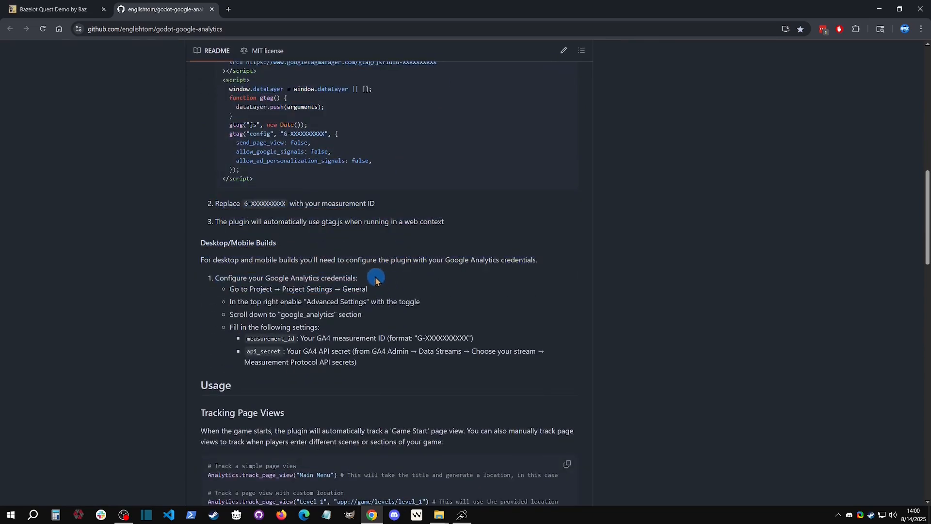
pyautogui.scroll(-3, 375, 280)
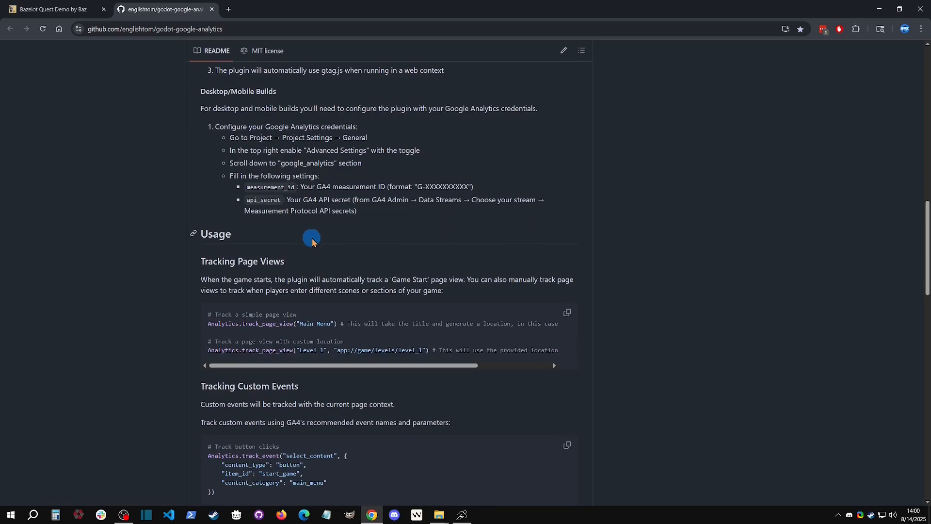
pyautogui.scroll(-5, 312, 239)
pyautogui.scroll(-5, 313, 241)
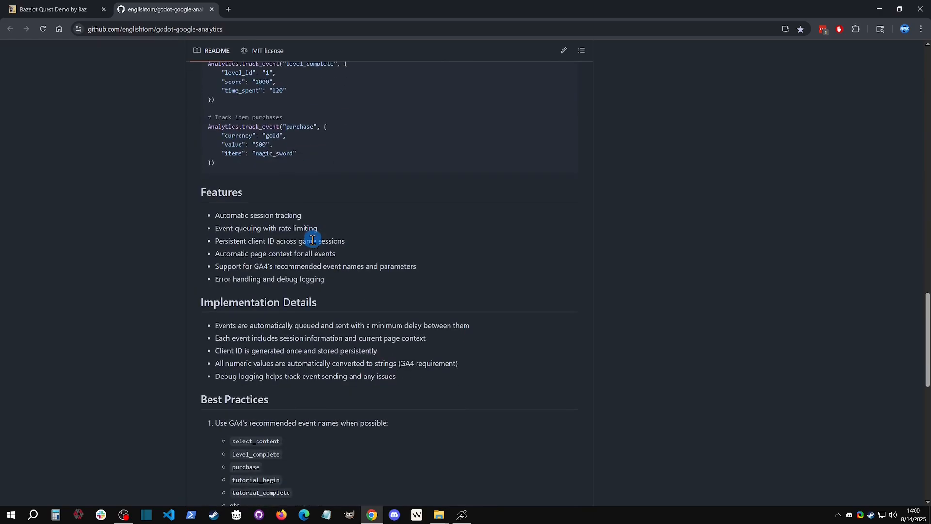
pyautogui.scroll(-6, 307, 245)
pyautogui.scroll(20, 307, 237)
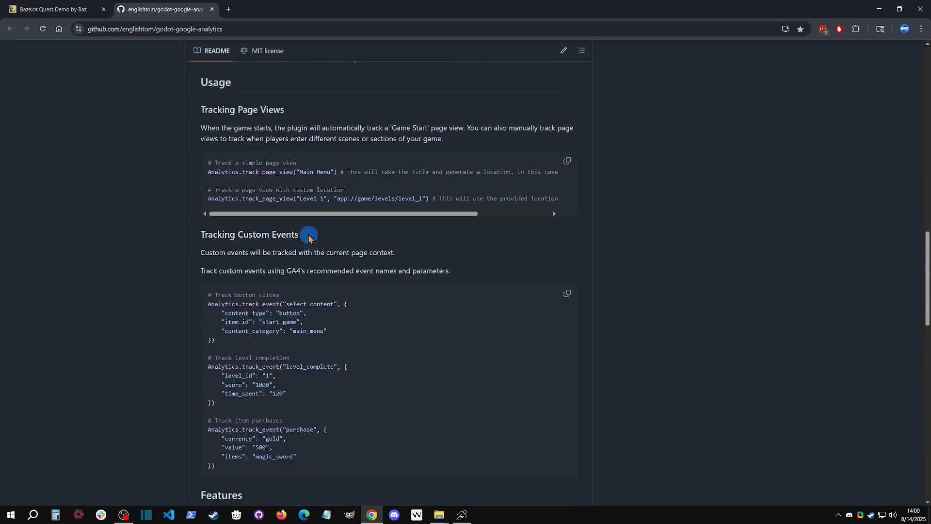
pyautogui.click(462, 514)
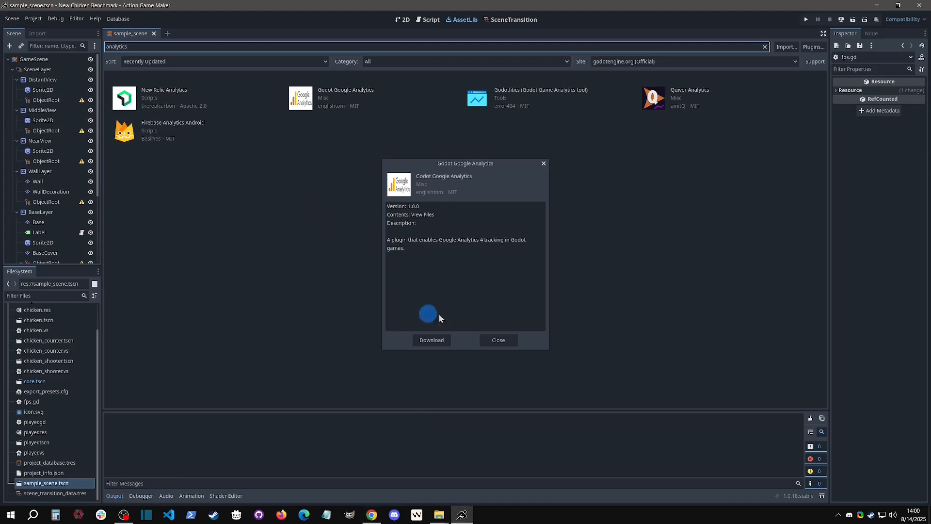
pyautogui.click(544, 164)
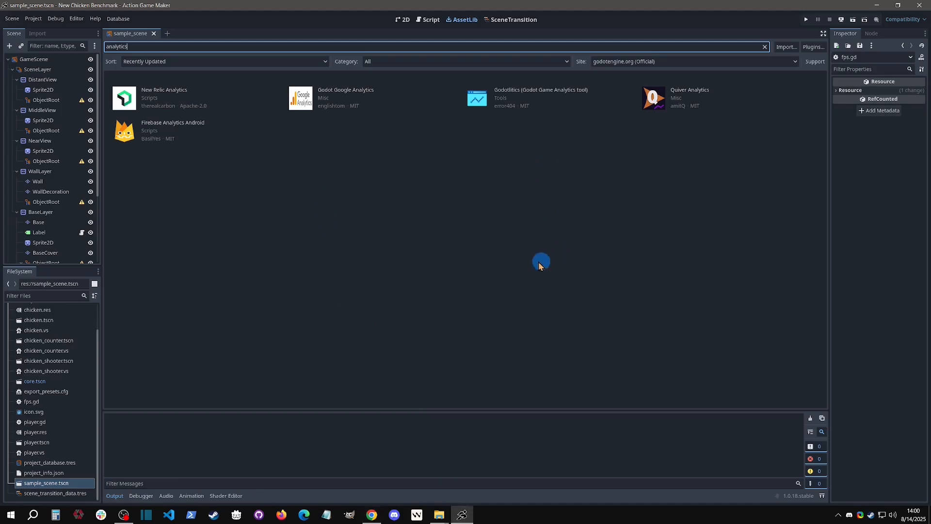